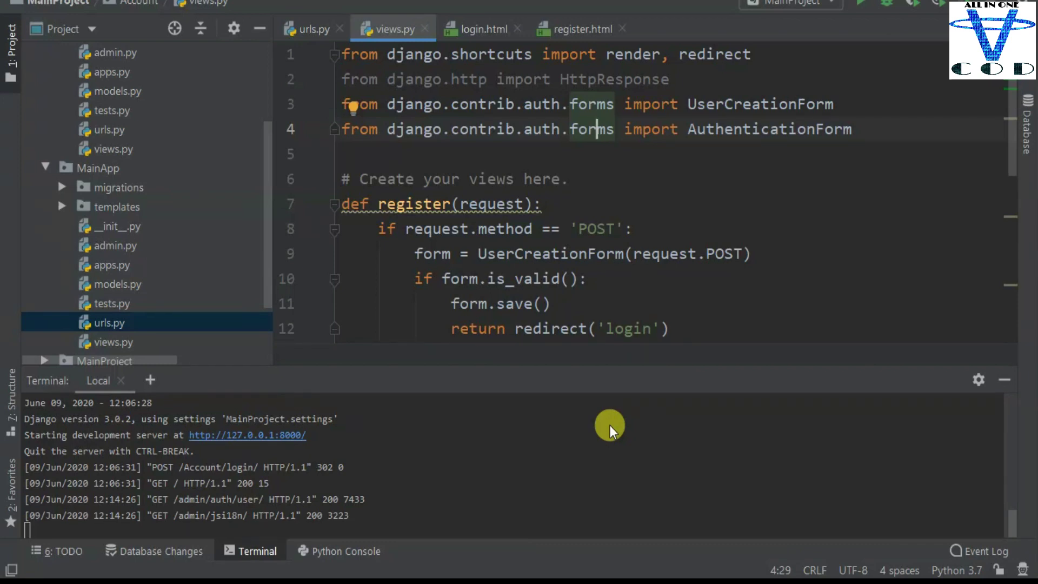
Follow the views.login route in urls.py to the login view definition in views.py.
{"action": "left_click", "coordinate": [308, 29]}
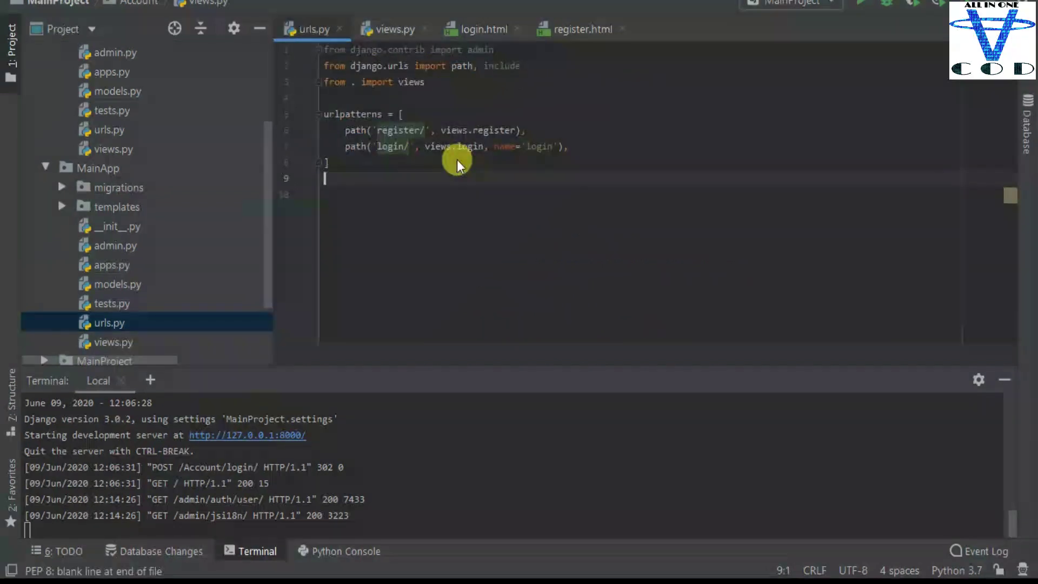
{"action": "key", "text": "Left"}
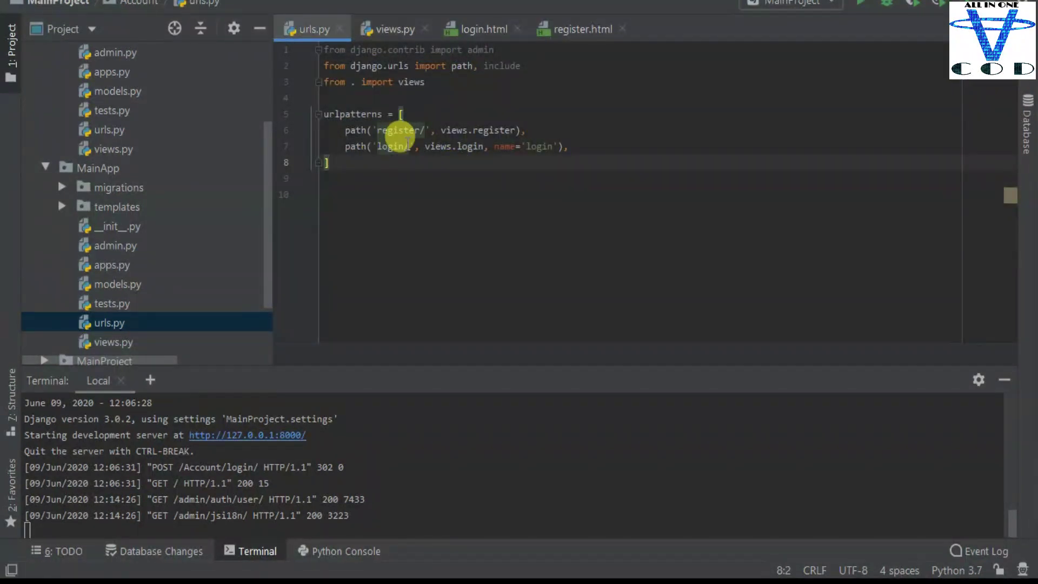
{"action": "left_click_drag", "start_coordinate": [425, 146], "coordinate": [485, 146]}
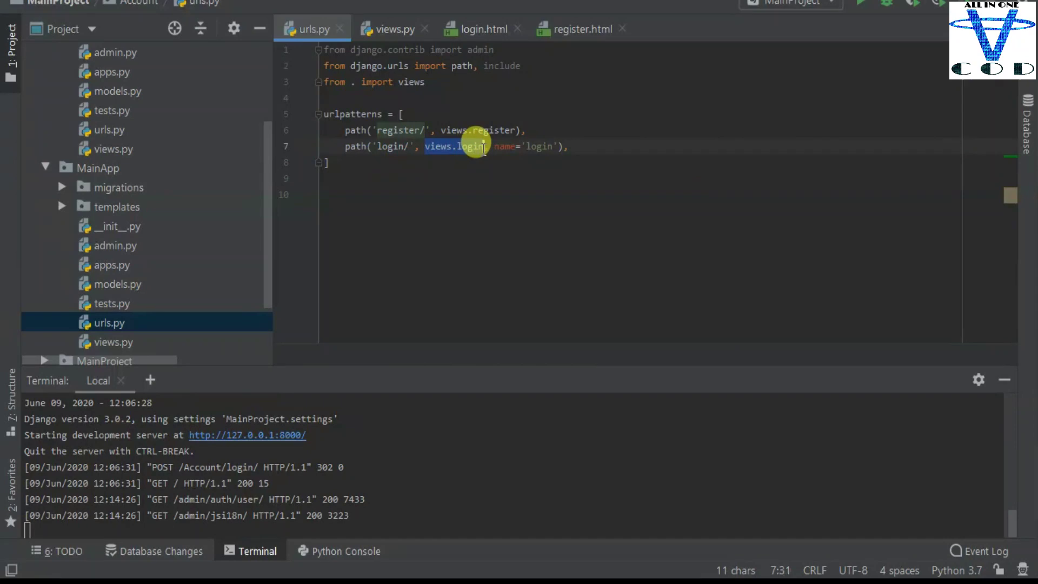
{"action": "double_click", "coordinate": [536, 145]}
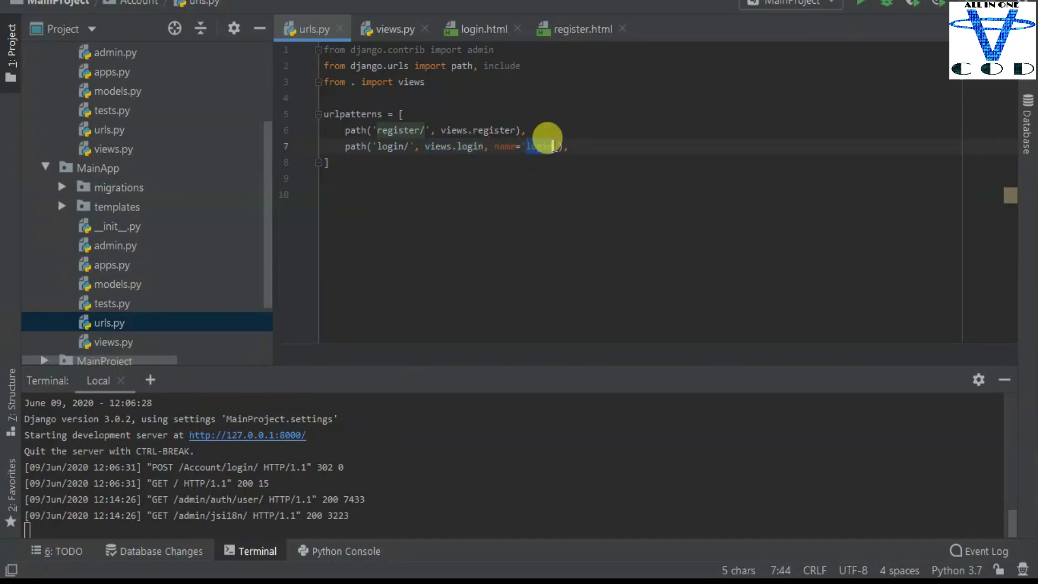
{"action": "left_click_drag", "start_coordinate": [458, 146], "coordinate": [478, 146]}
{"action": "left_click", "coordinate": [470, 146], "text": "ctrl"}
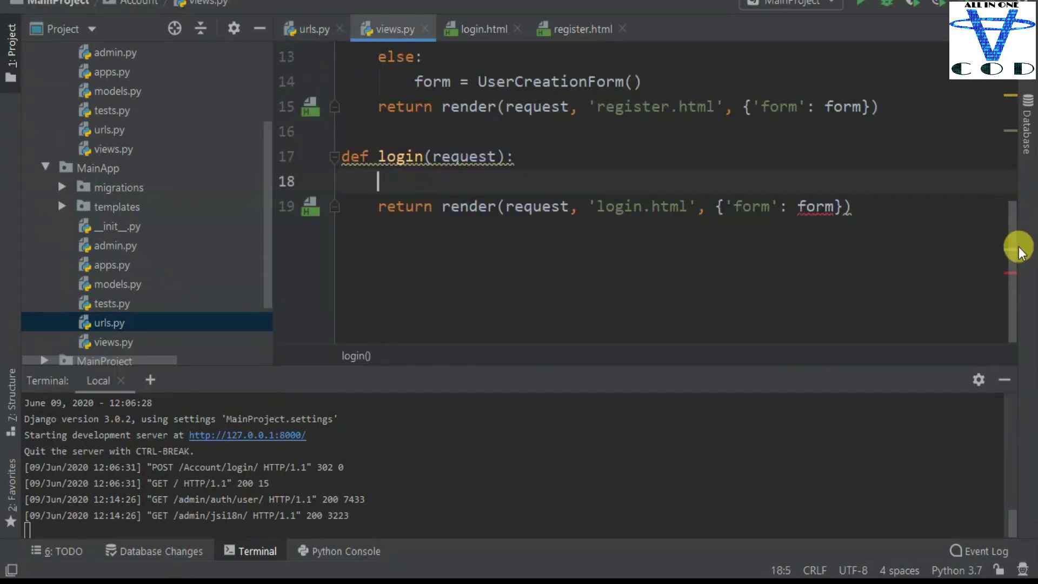
{"action": "scroll", "coordinate": [1012, 237], "scroll_direction": "up", "scroll_amount": 1}
{"action": "left_click_drag", "start_coordinate": [1011, 238], "coordinate": [1020, 217]}
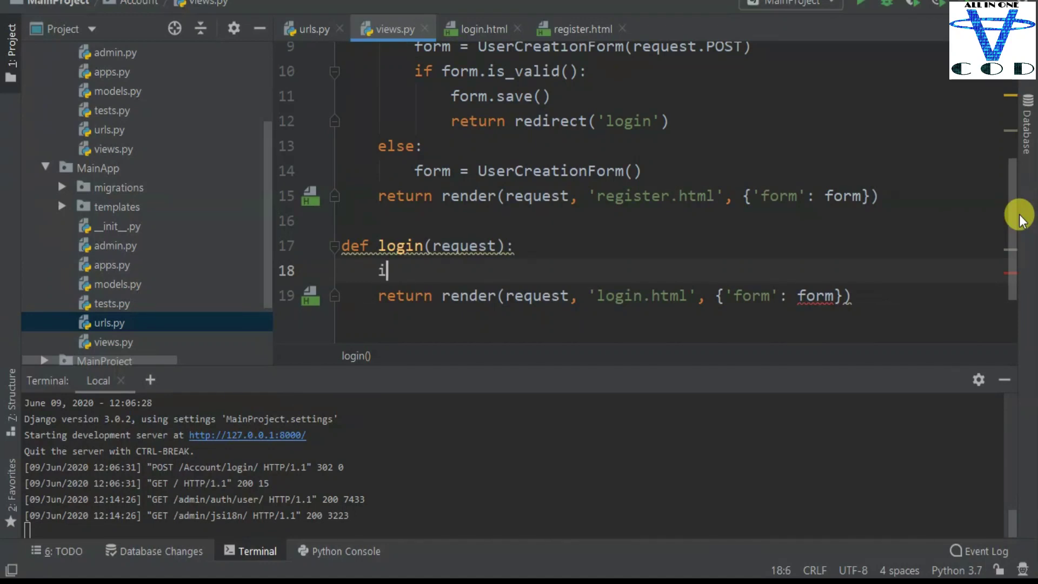
{"action": "type", "text": "if"}
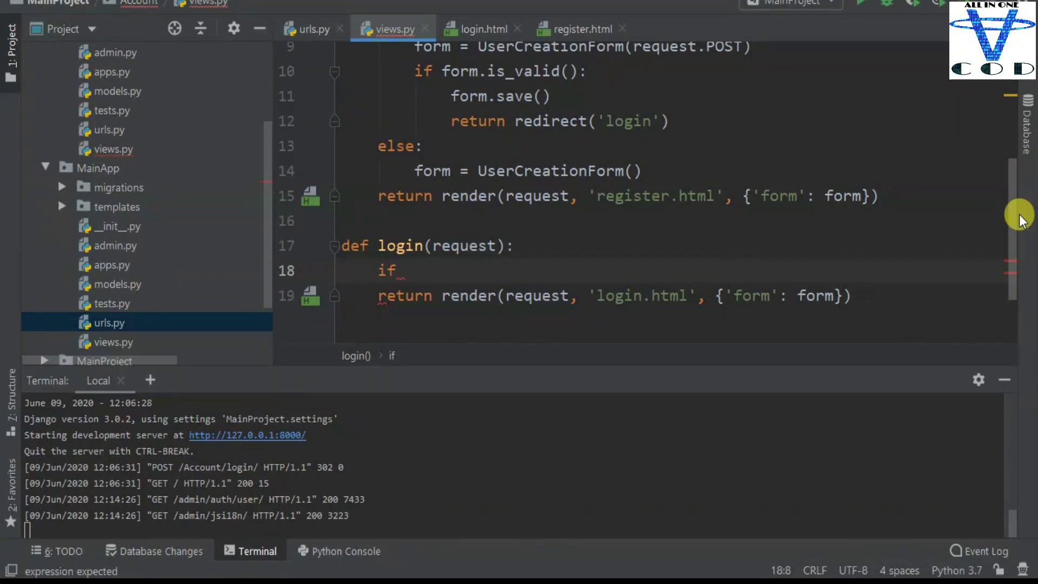
{"action": "type", "text": "request"}
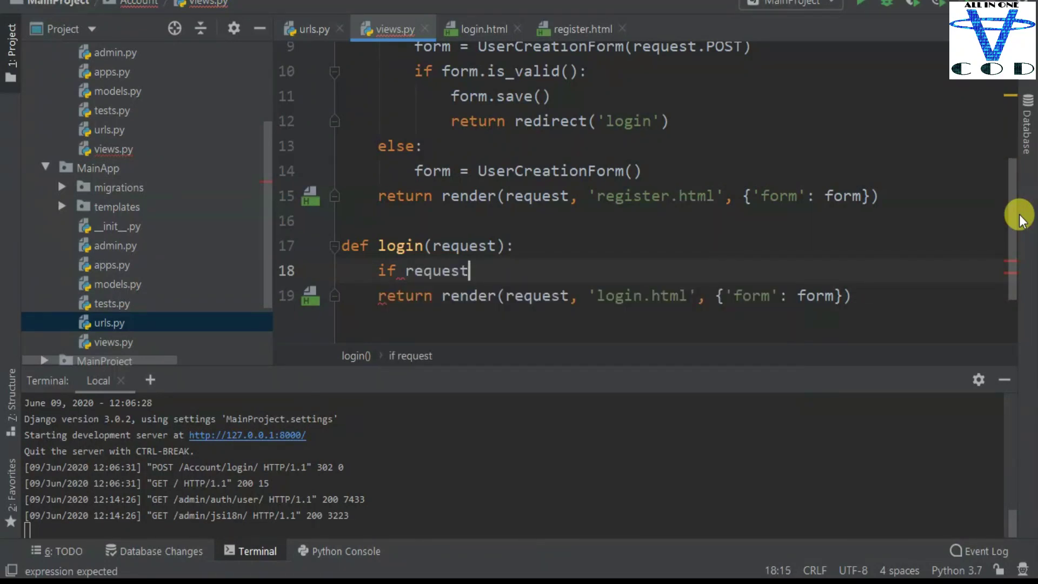
{"action": "type", "text": ".method == 'POST':"}
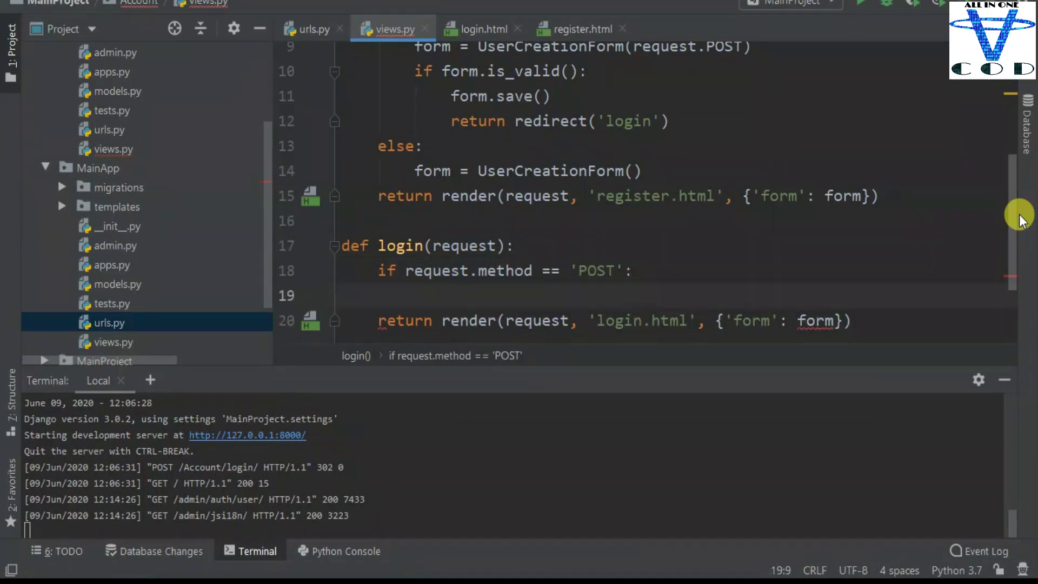
{"action": "type", "text": "f"}
{"action": "type", "text": "orm "}
{"action": "type", "text": "="}
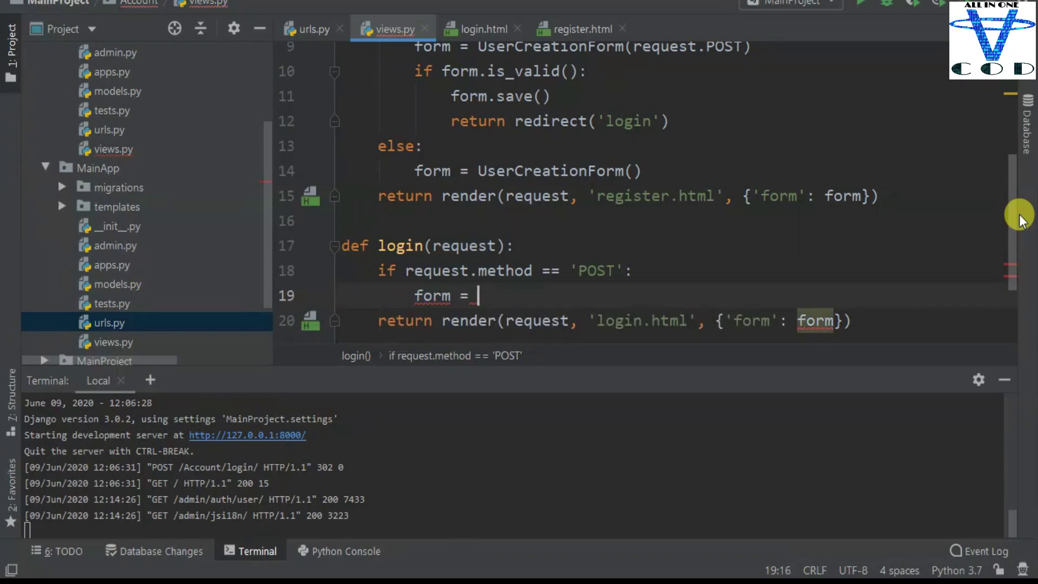
{"action": "left_click_drag", "start_coordinate": [1019, 219], "coordinate": [1009, 134]}
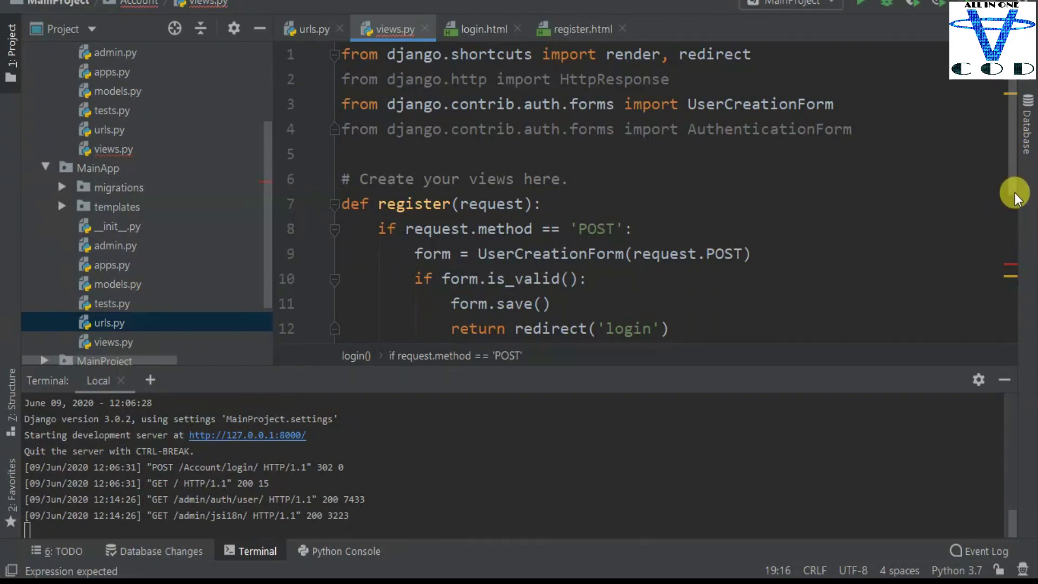
{"action": "left_click_drag", "start_coordinate": [1014, 186], "coordinate": [1029, 293]}
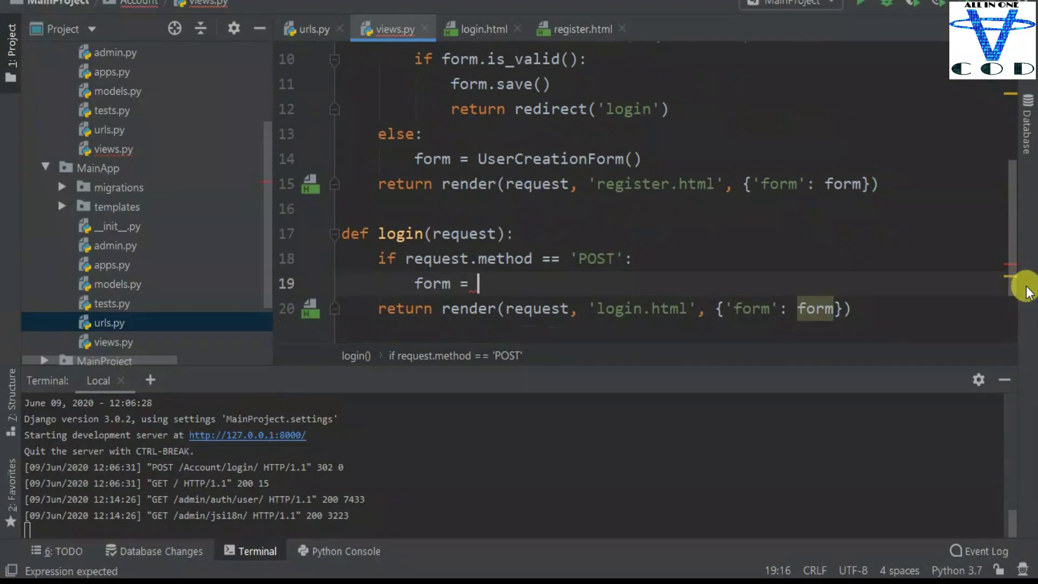
{"action": "mouse_move", "coordinate": [815, 308]}
{"action": "type", "text": "A"}
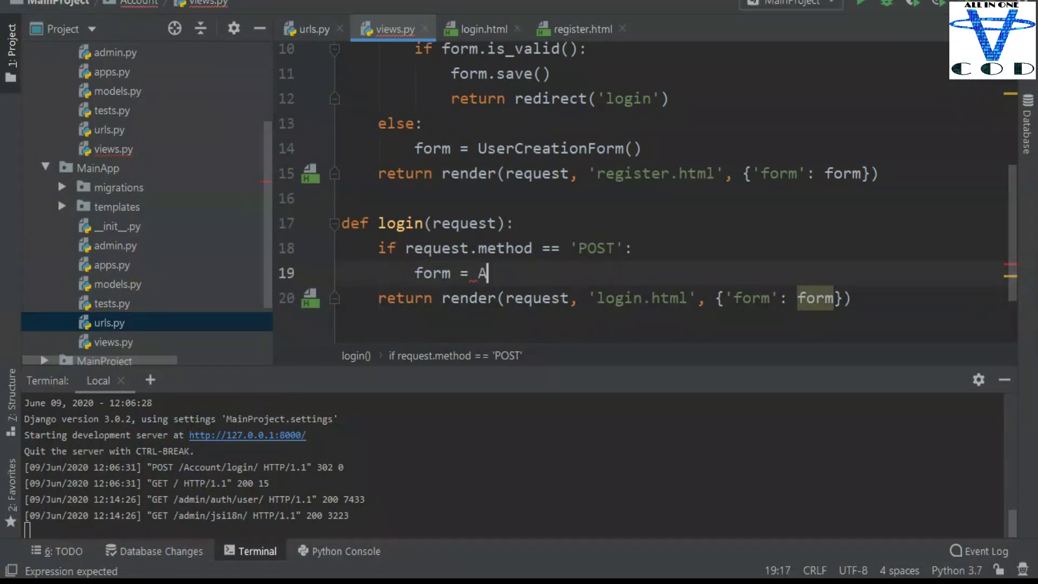
{"action": "type", "text": "u"}
Complete form = AuthenticationForm(data=request.POST) in the POST branch and start a new line.
{"action": "key", "text": "Tab"}
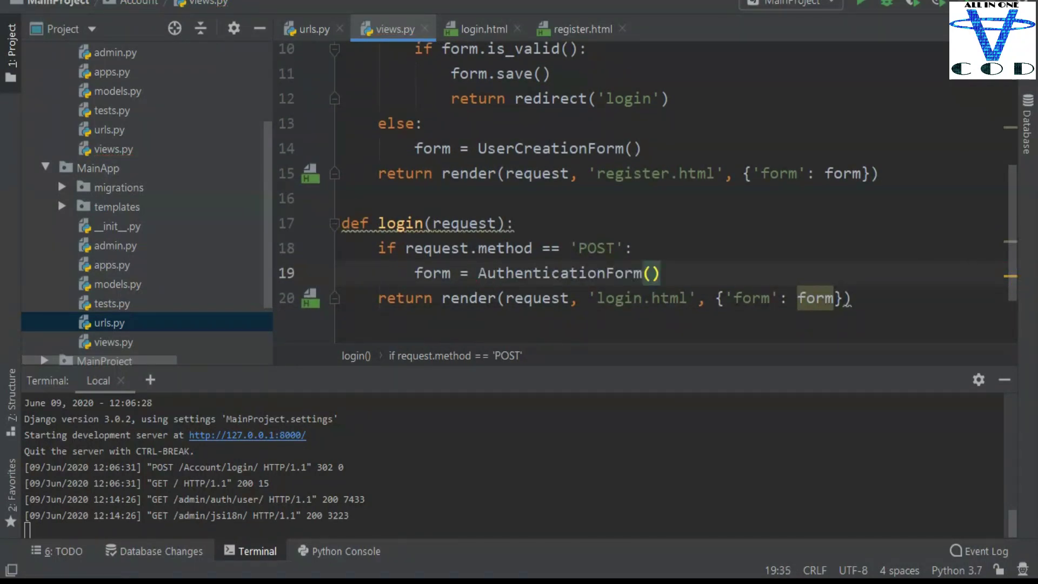
{"action": "type", "text": "data="}
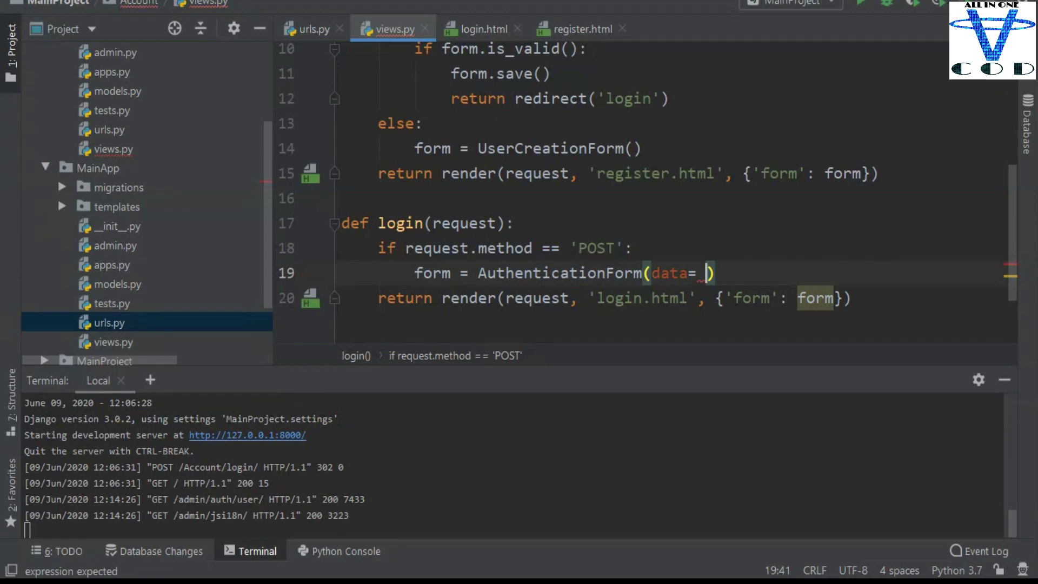
{"action": "type", "text": "re"}
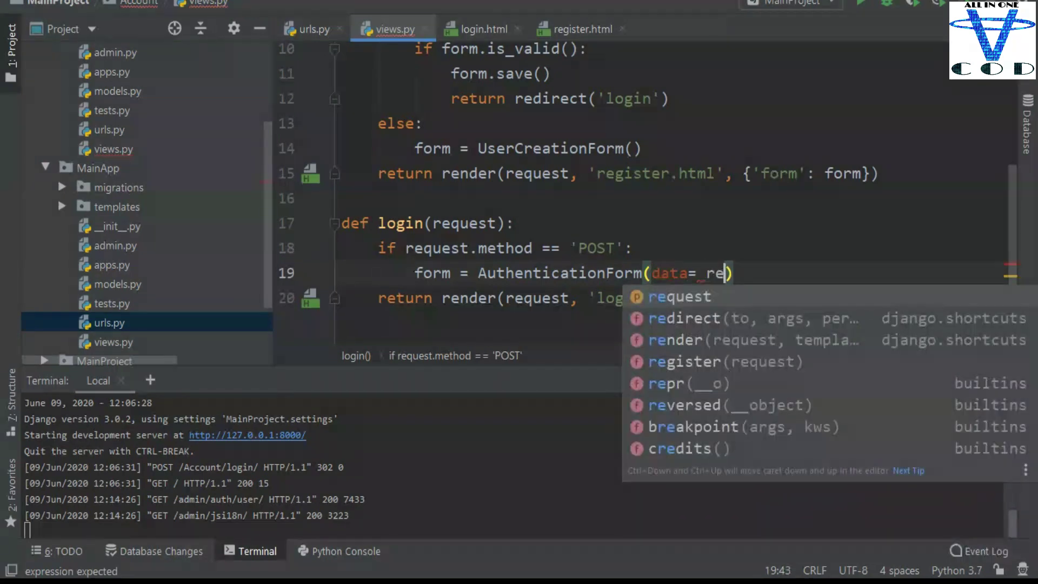
{"action": "key", "text": "Tab"}
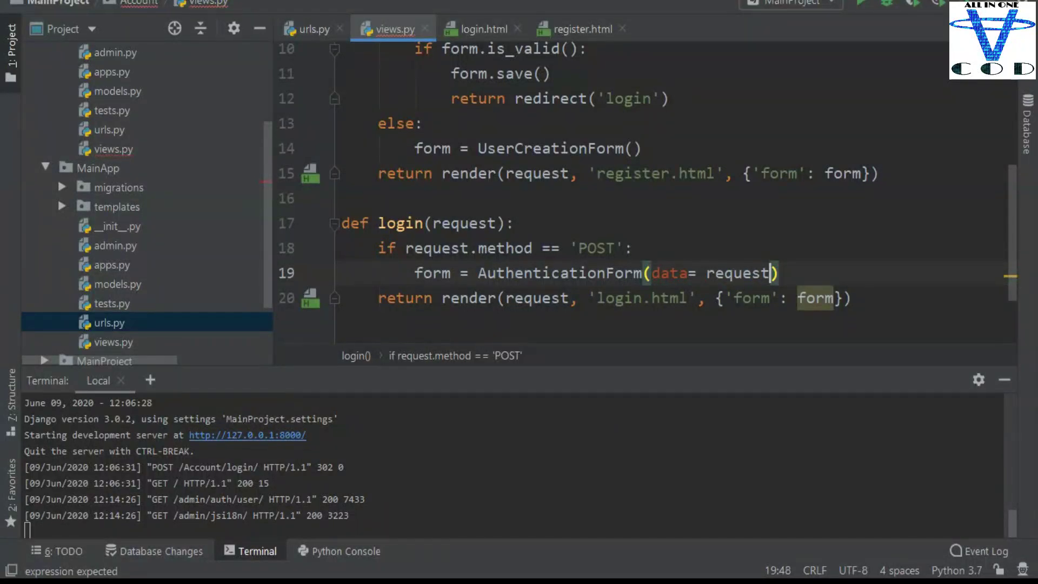
{"action": "type", "text": ".POST"}
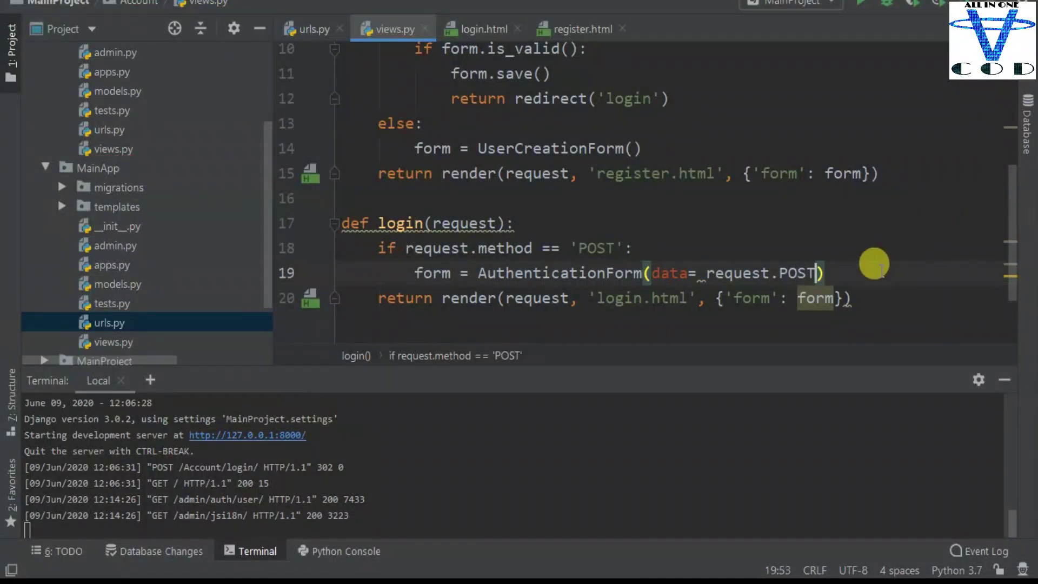
{"action": "key", "text": "End"}
{"action": "key", "text": "Return"}
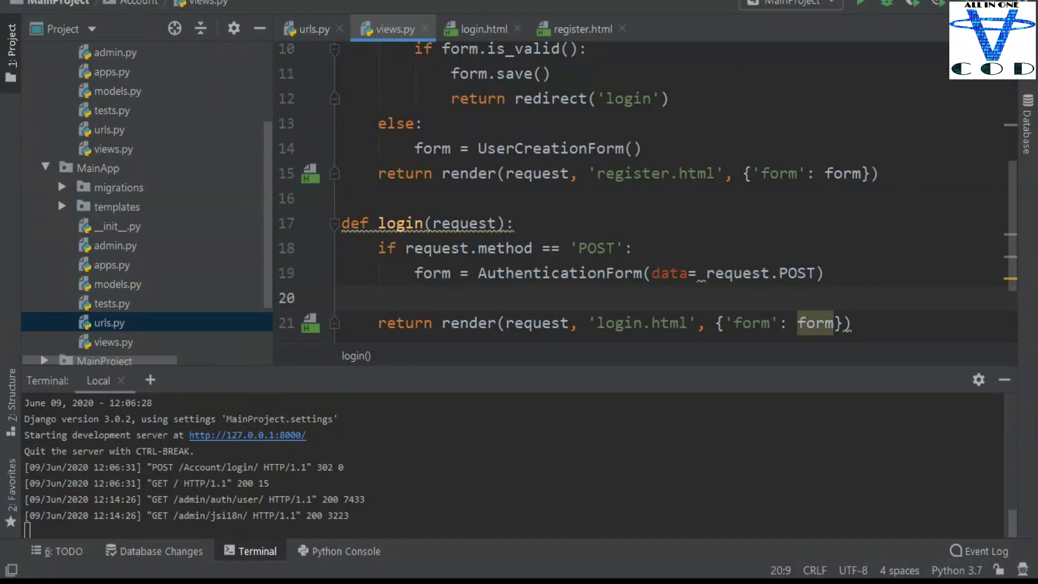
{"action": "type", "text": "if fo"}
{"action": "type", "text": "rm.is_valid():"}
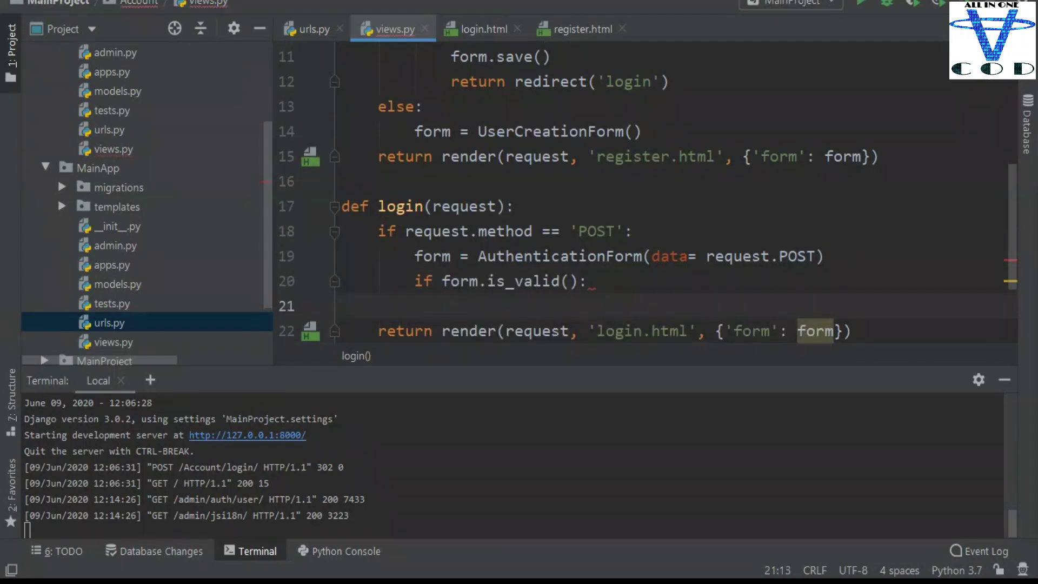
{"action": "type", "text": "return redirect('home"}
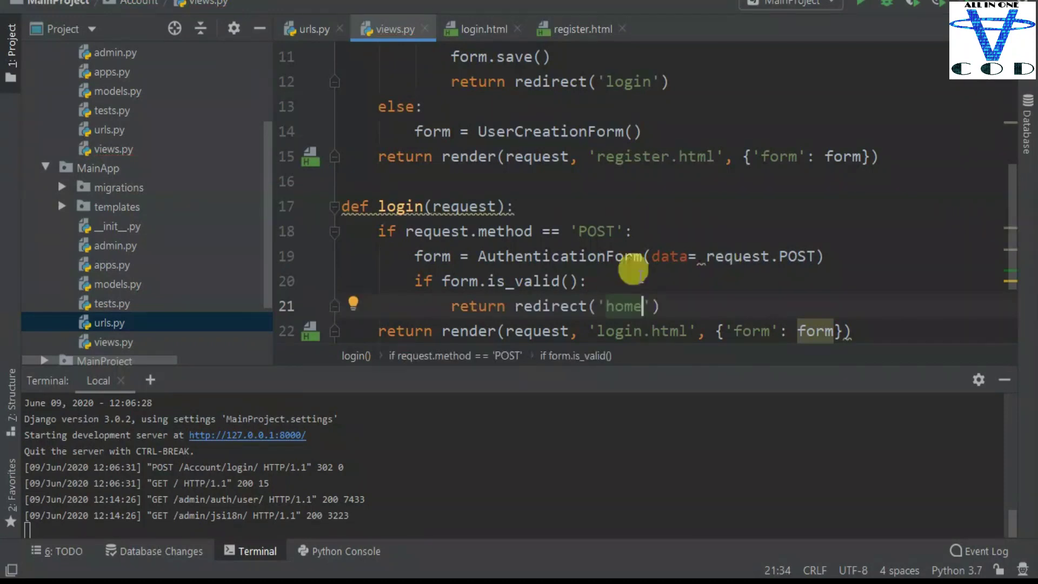
Add 'if form.is_valid():' returning redirect('home') below the form assignment.
{"action": "double_click", "coordinate": [516, 306]}
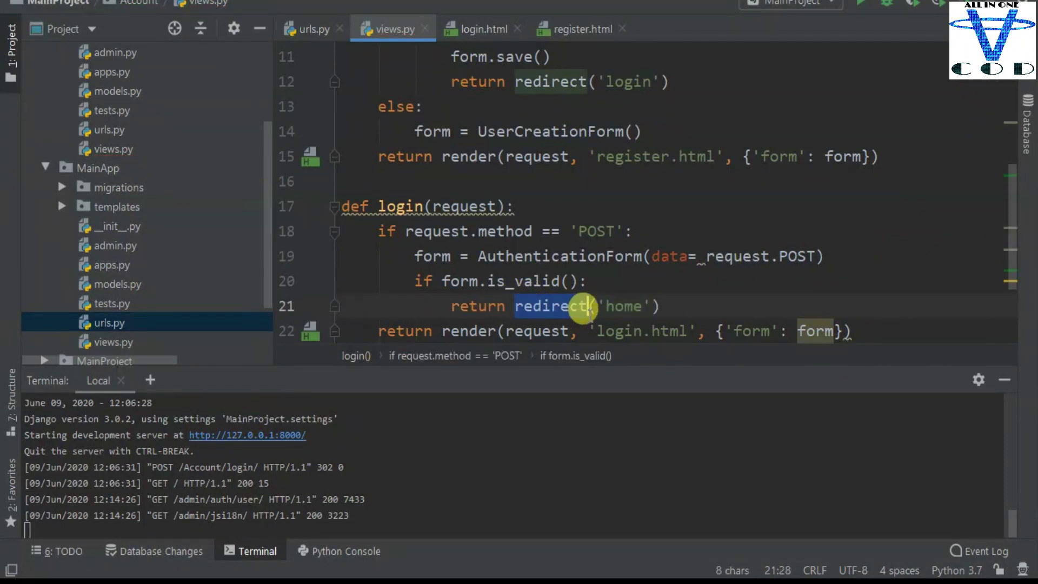
{"action": "left_click", "coordinate": [630, 281]}
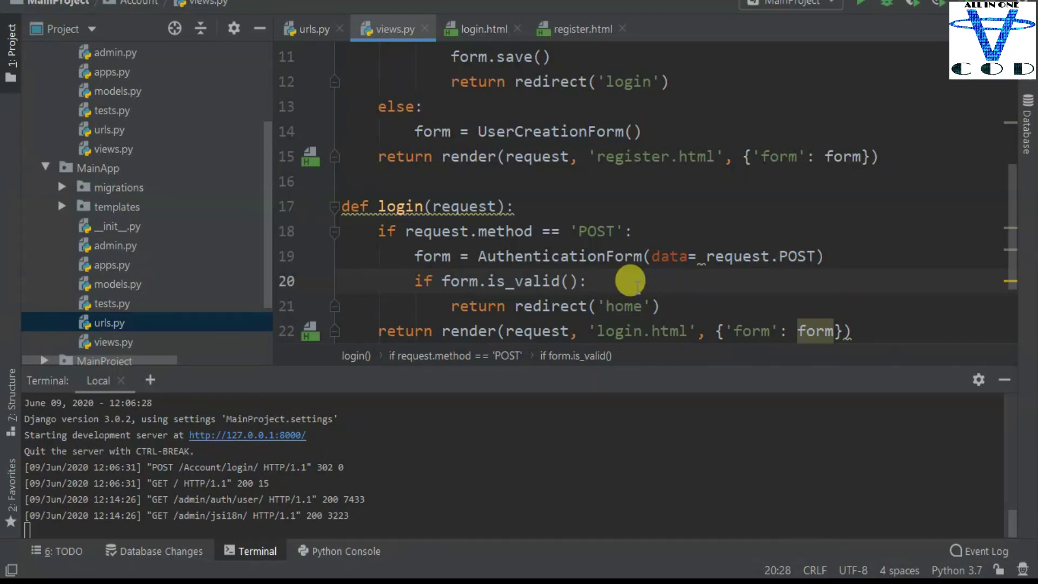
Check the browser home page and confirm the name='home' route in MainApp urls.py.
{"action": "key", "text": "alt+Tab"}
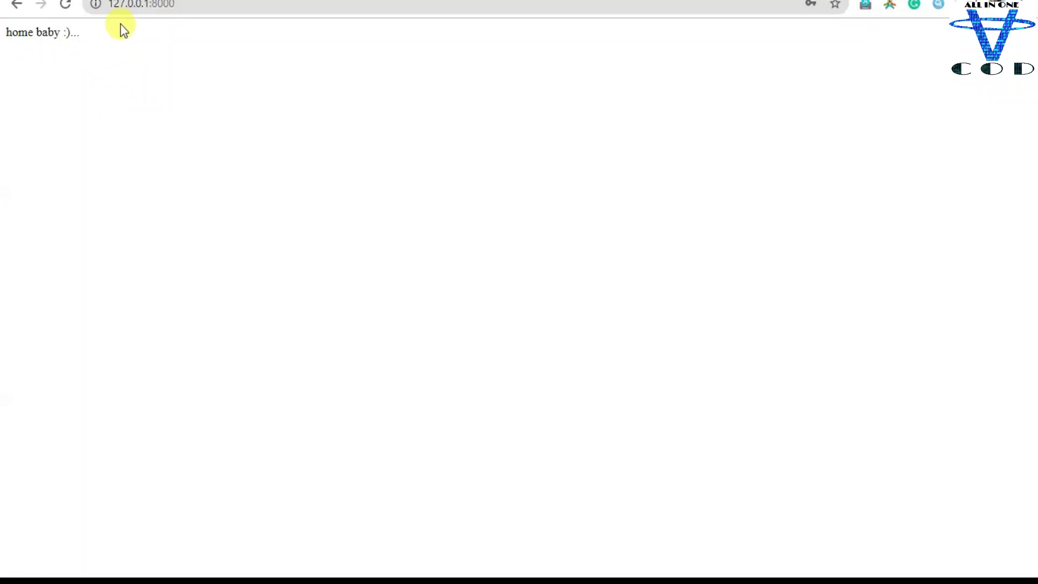
{"action": "key", "text": "alt+Tab"}
{"action": "left_click_drag", "start_coordinate": [661, 306], "coordinate": [623, 331]}
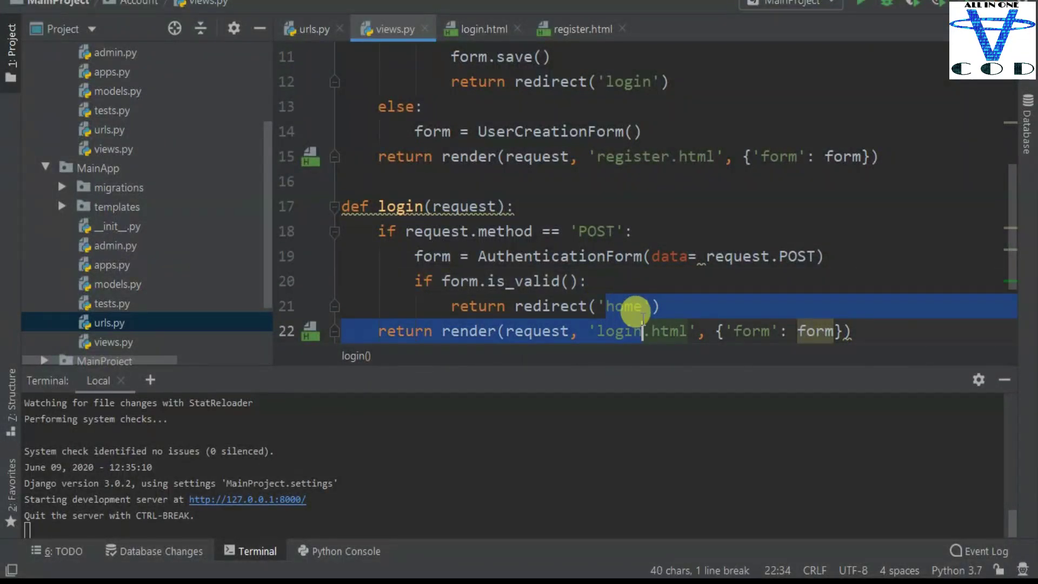
{"action": "double_click", "coordinate": [624, 306]}
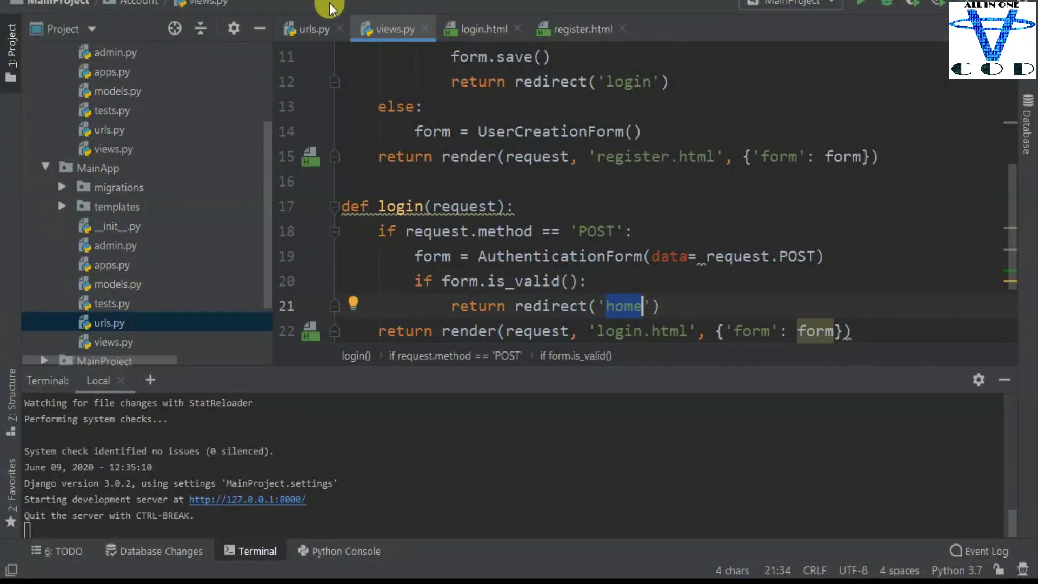
{"action": "left_click", "coordinate": [313, 28]}
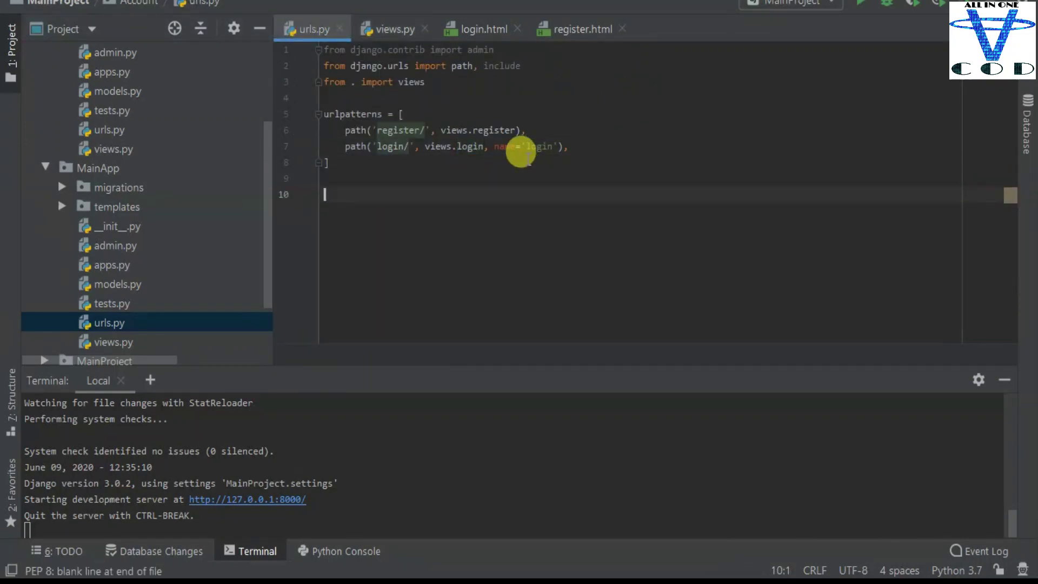
{"action": "key", "text": "ctrl+Tab"}
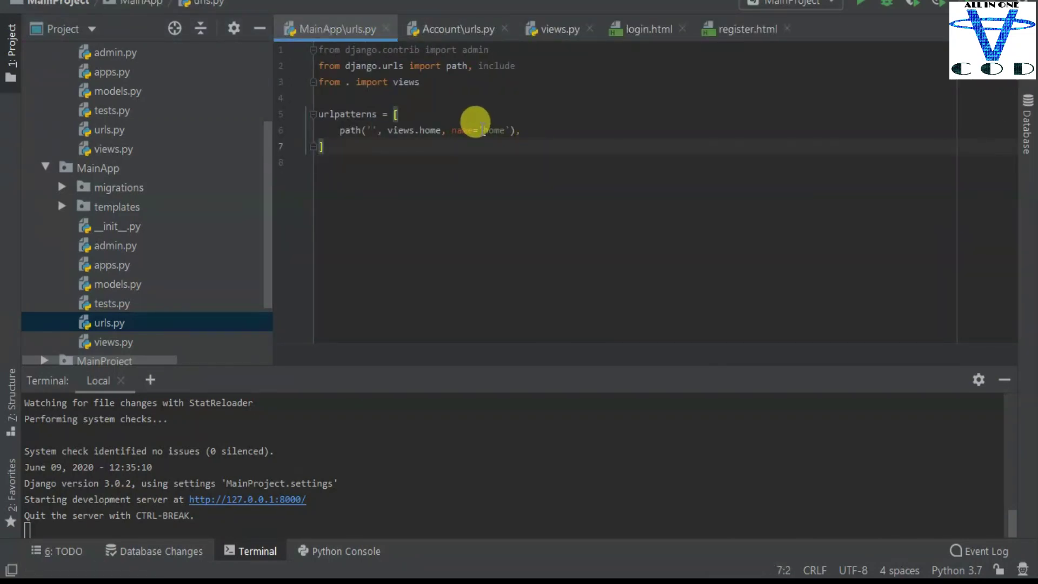
{"action": "left_click_drag", "start_coordinate": [484, 130], "coordinate": [506, 130]}
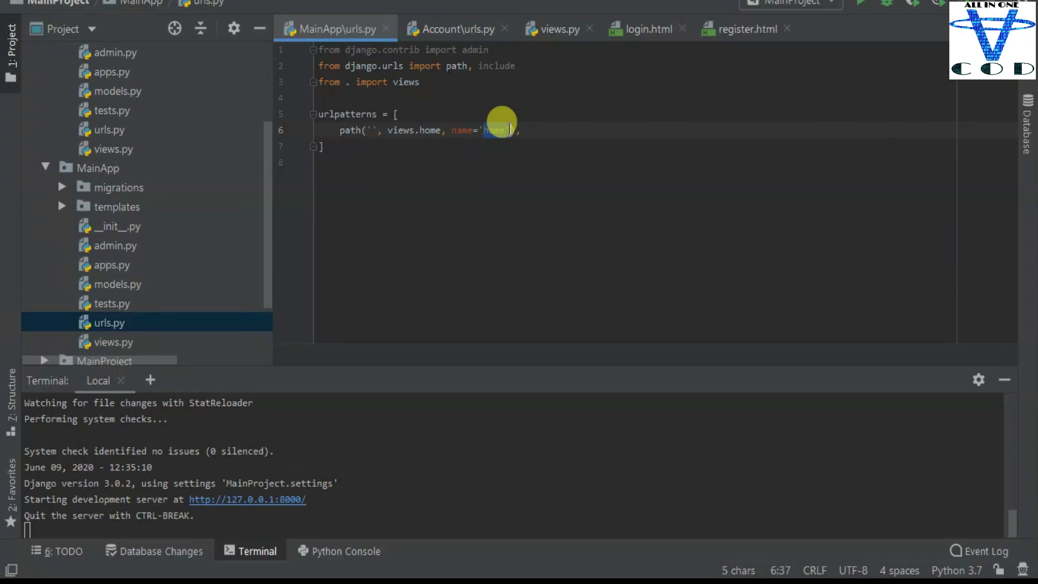
{"action": "key", "text": "Down"}
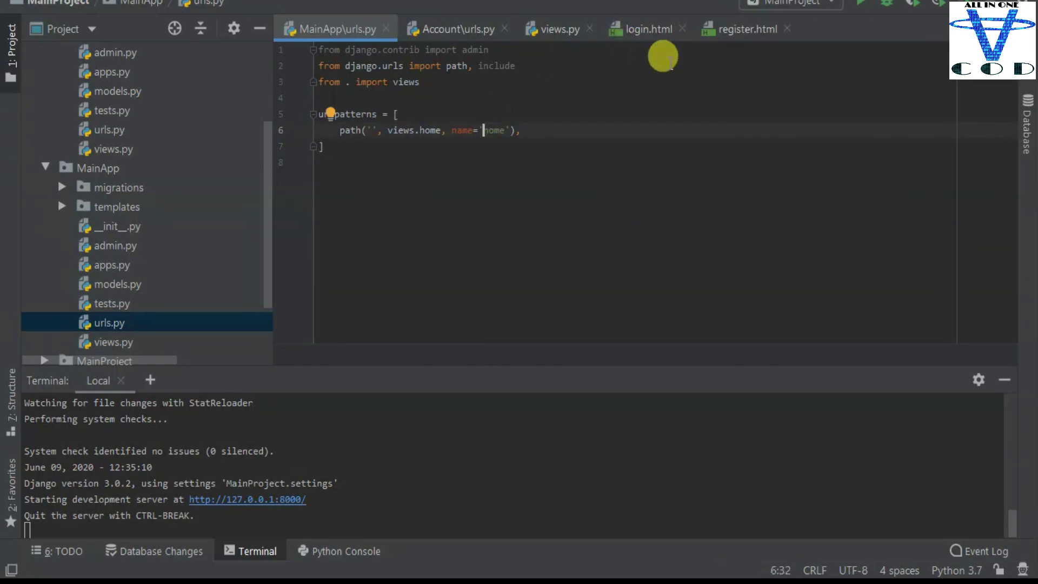
Add an else: branch with an indented line after the redirect to home.
{"action": "left_click", "coordinate": [559, 30]}
{"action": "key", "text": "End"}
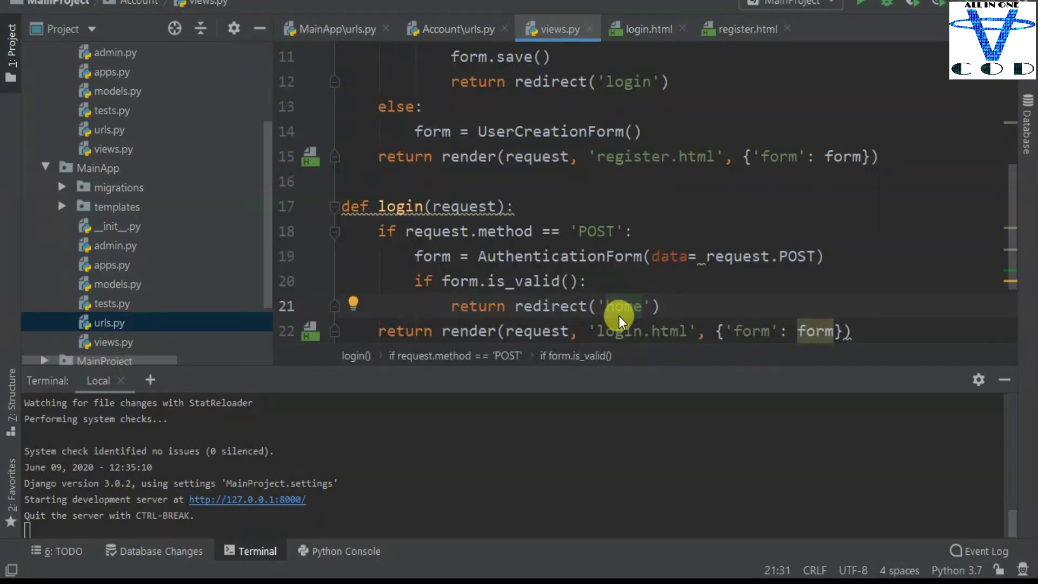
{"action": "key", "text": "Return"}
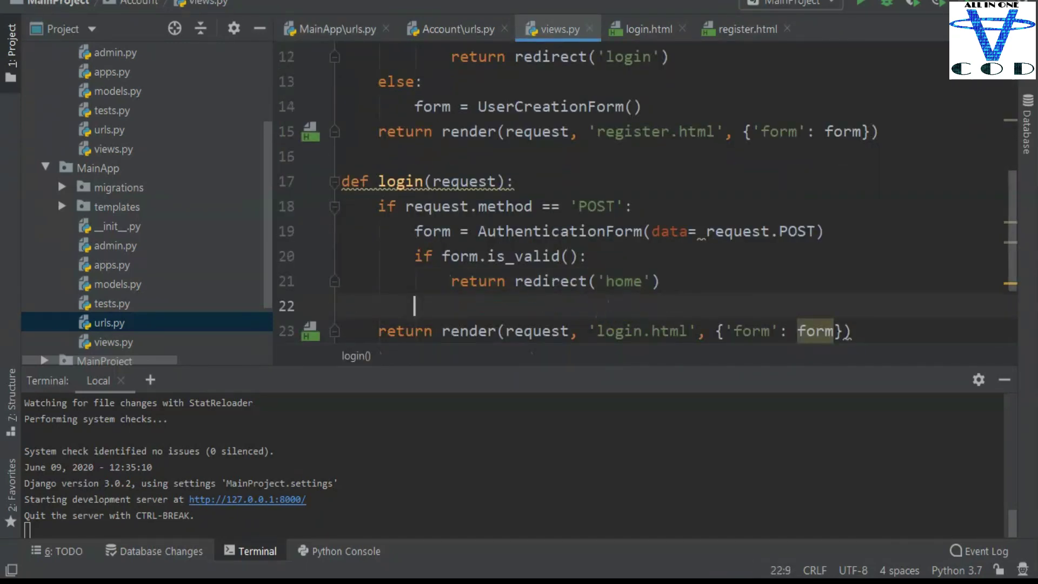
{"action": "key", "text": "BackSpace"}
{"action": "type", "text": "els"}
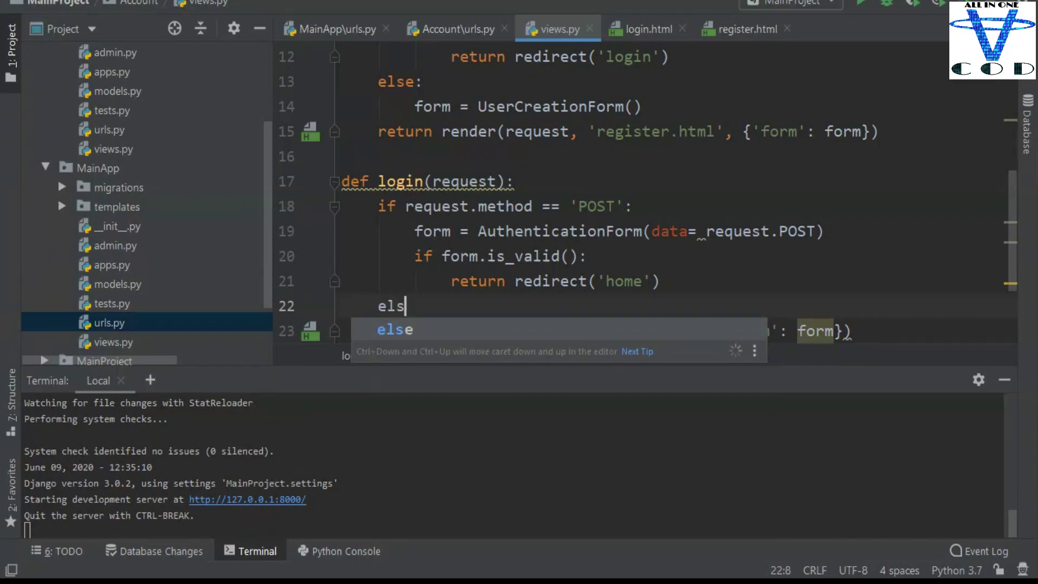
{"action": "type", "text": "e::"}
{"action": "key", "text": "BackSpace"}
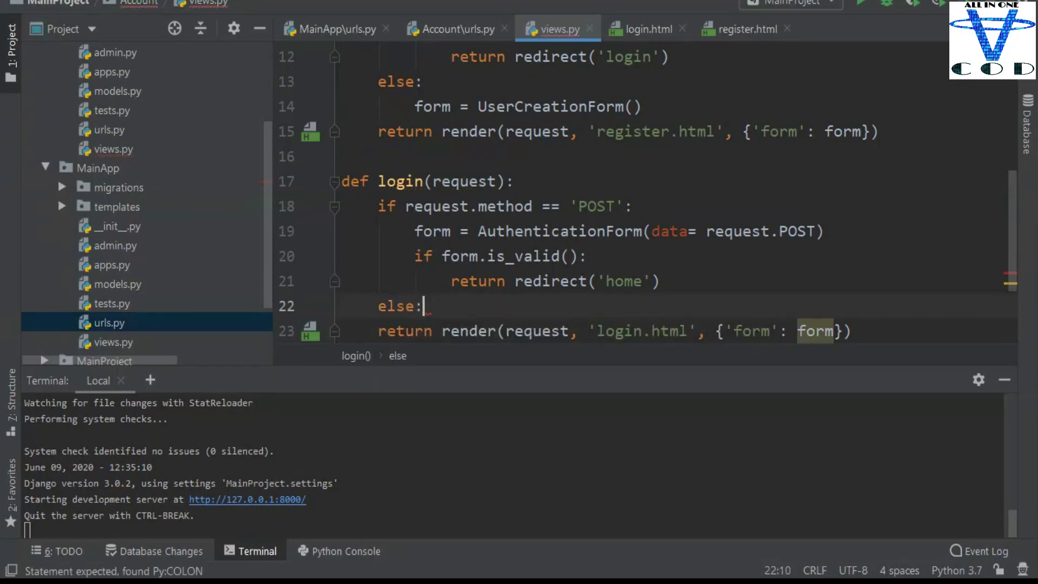
{"action": "key", "text": "Return"}
{"action": "key", "text": "alt+Tab"}
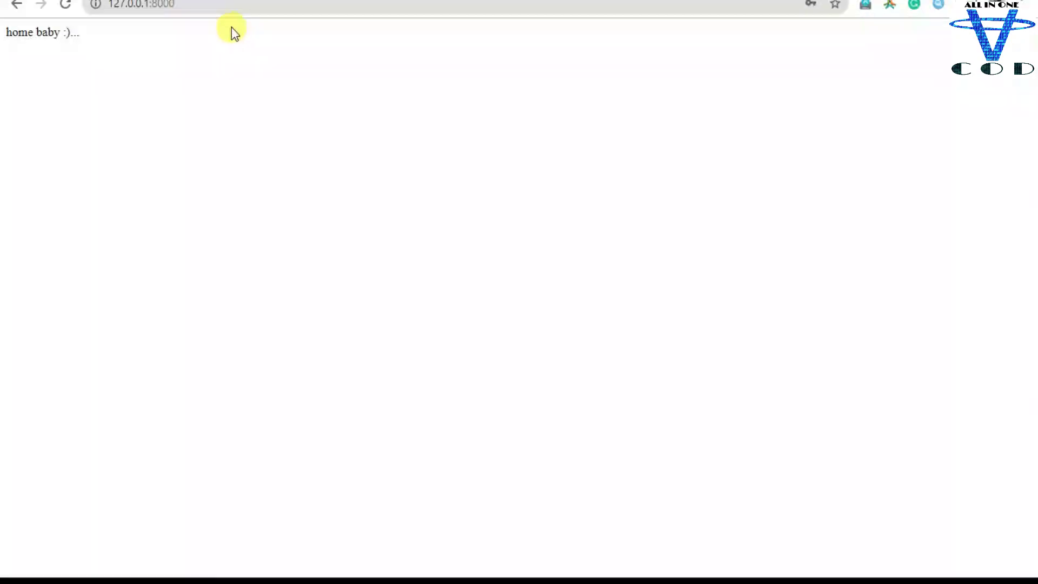
{"action": "left_click", "coordinate": [233, 7]}
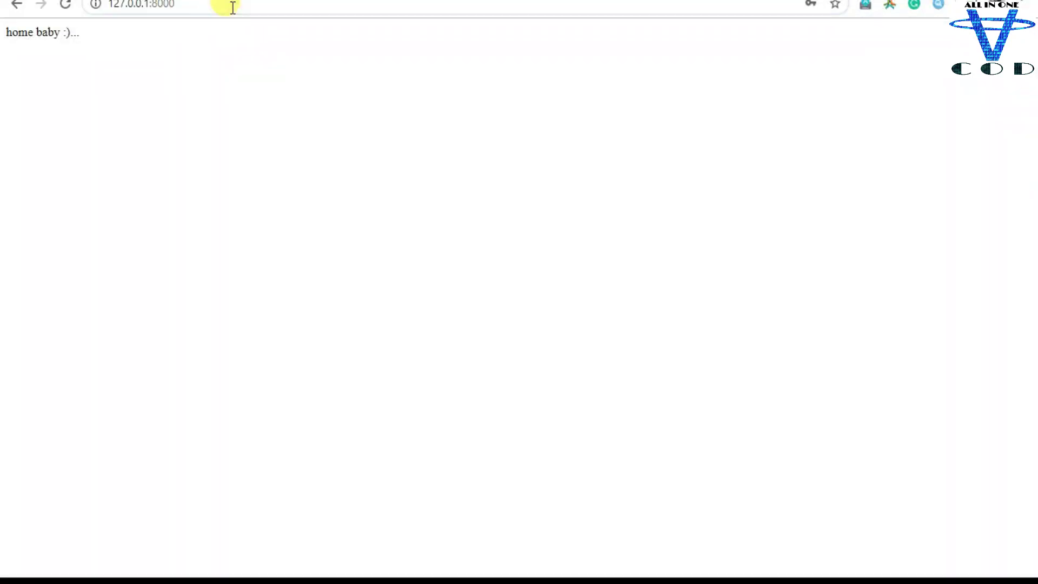
{"action": "type", "text": "/A"}
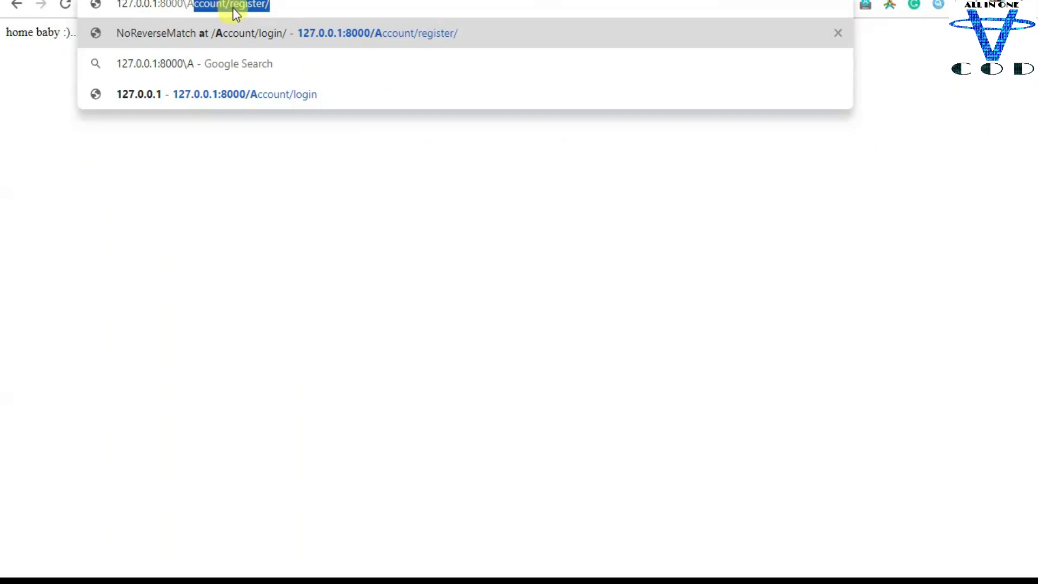
Load and reload 127.0.0.1:8000/Account/login/ in Chrome, getting a connection-refused error.
{"action": "key", "text": "Return"}
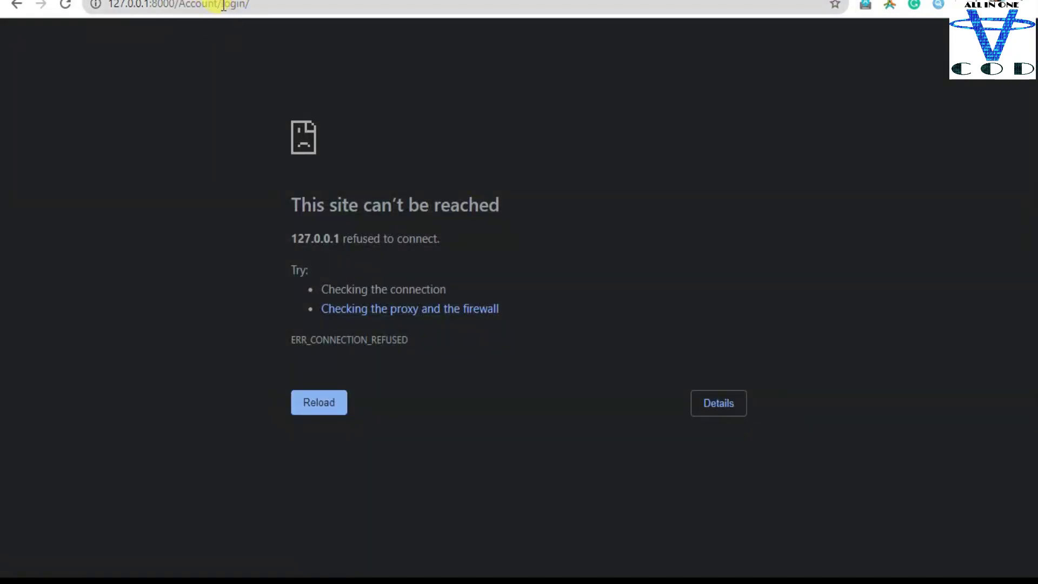
{"action": "left_click_drag", "start_coordinate": [222, 5], "coordinate": [248, 5]}
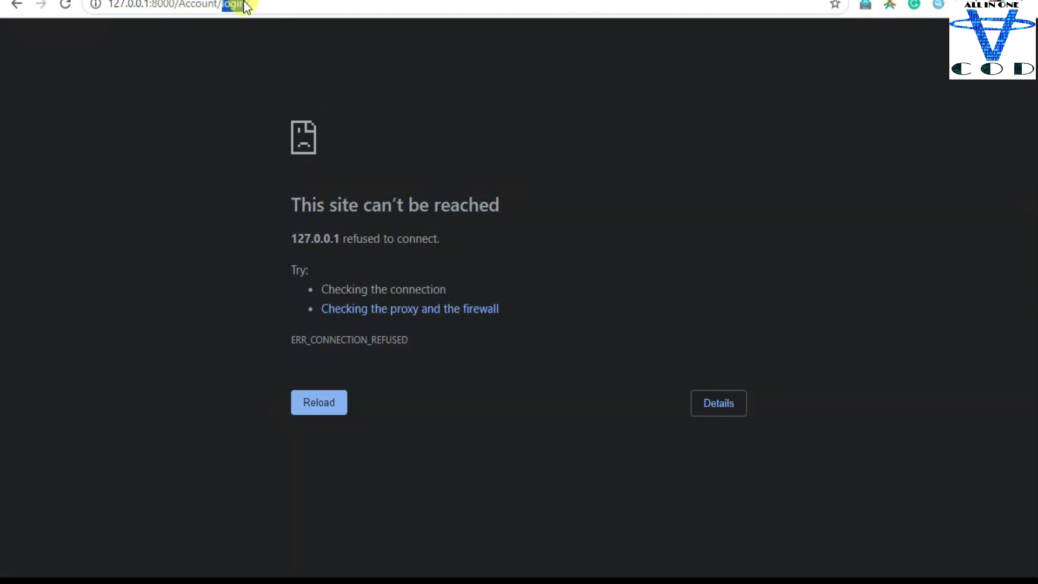
{"action": "key", "text": "Return"}
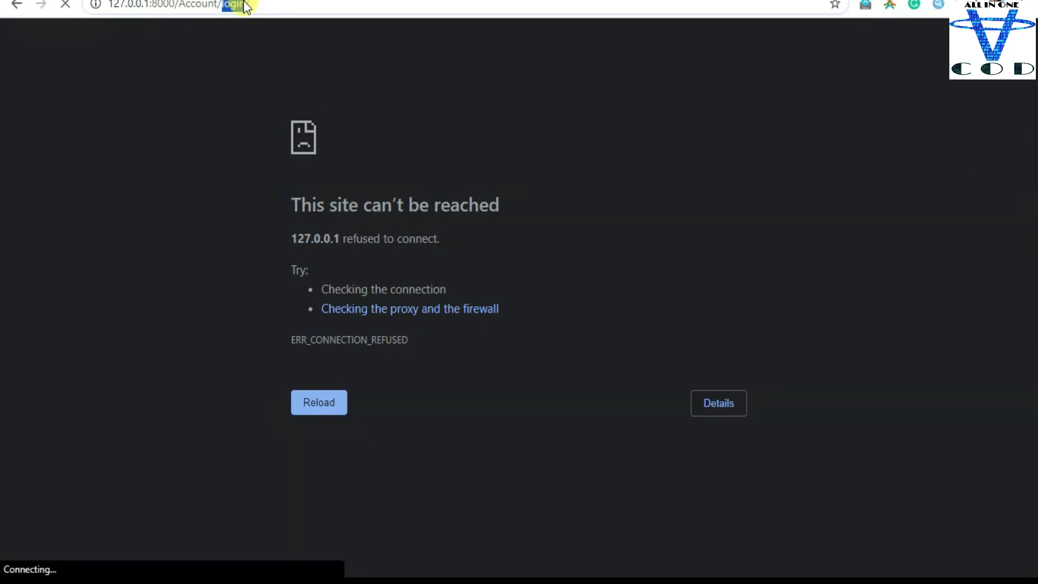
{"action": "key", "text": "alt+Tab"}
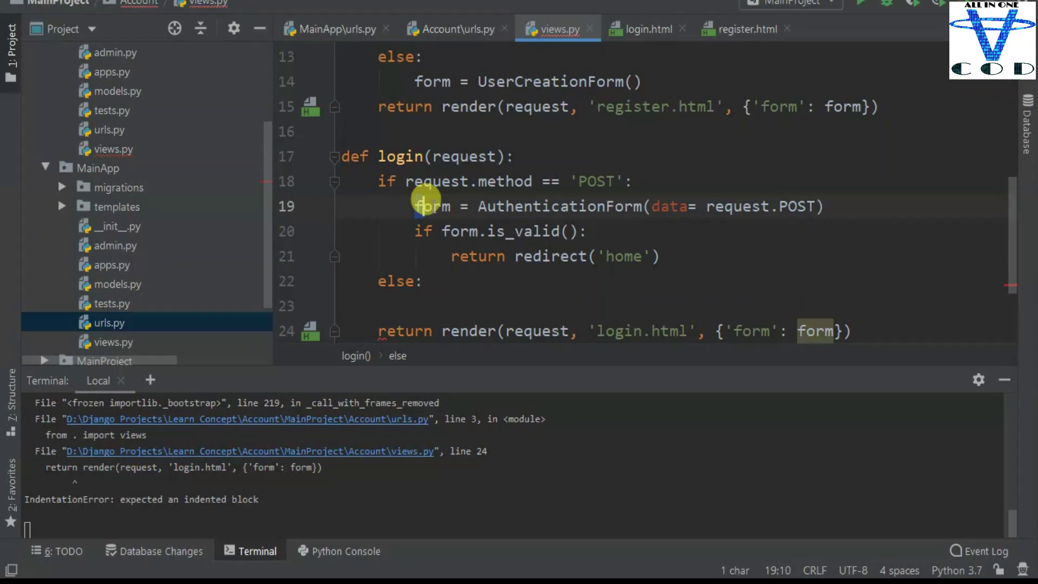
Give the else branch an empty AuthenticationForm() by copying the POST line without its data argument.
{"action": "left_click_drag", "start_coordinate": [413, 207], "coordinate": [857, 182]}
{"action": "key", "text": "shift+End"}
{"action": "key", "text": "ctrl+c"}
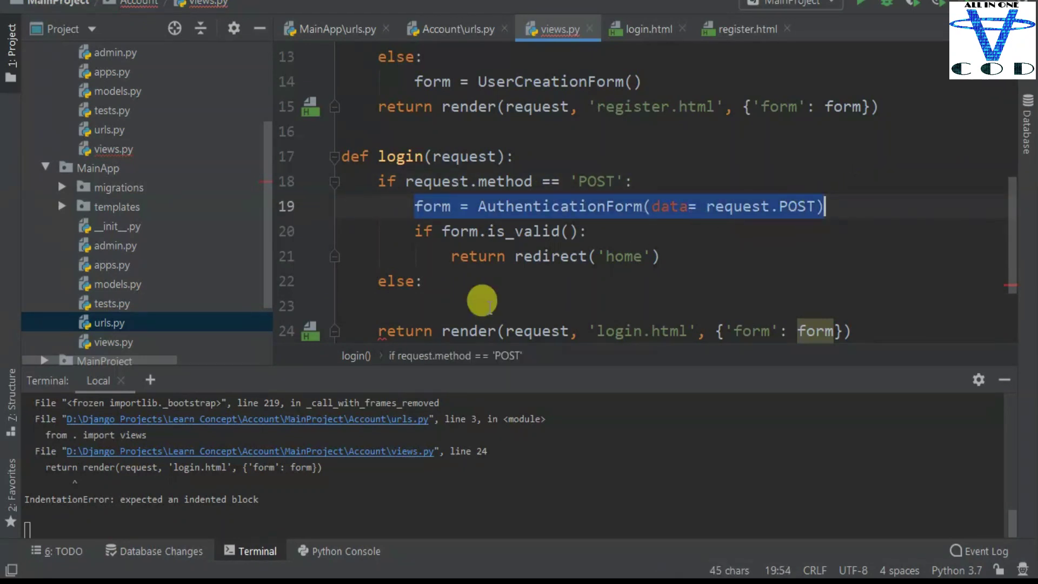
{"action": "left_click", "coordinate": [460, 304]}
{"action": "key", "text": "ctrl+v"}
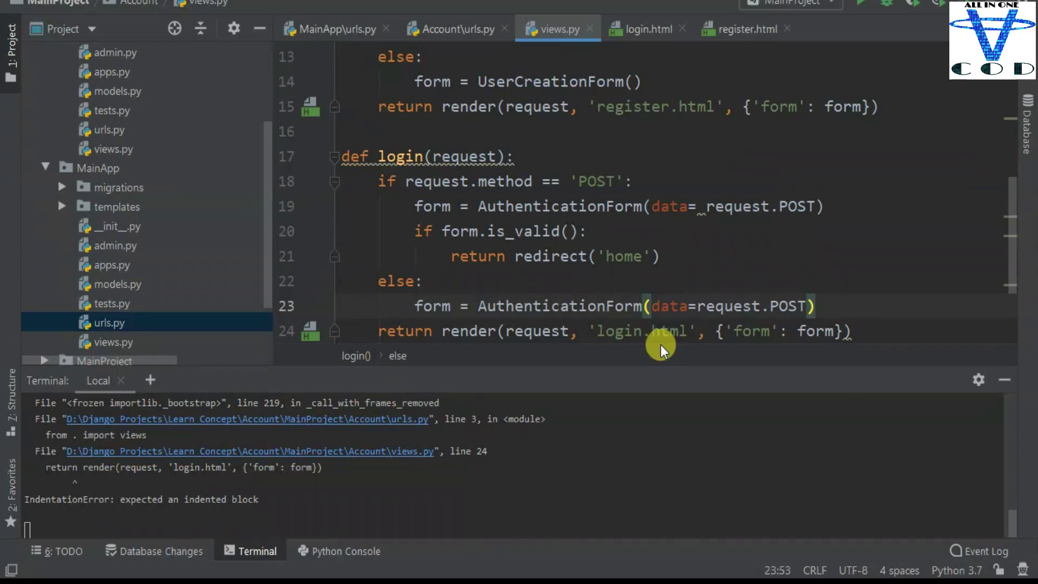
{"action": "left_click", "coordinate": [797, 306]}
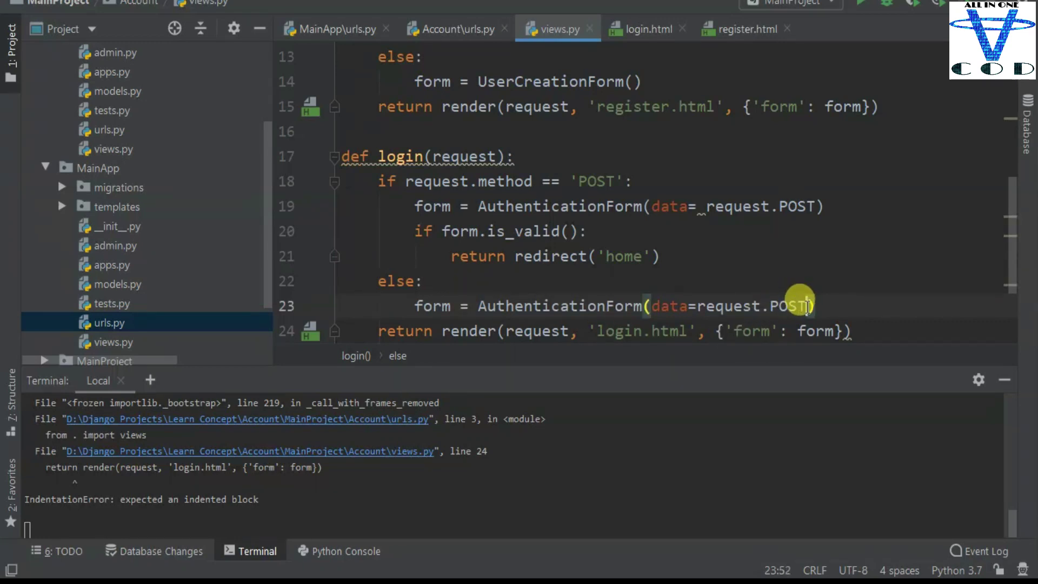
{"action": "key", "text": "Delete"}
{"action": "key", "text": "BackSpace"}
{"action": "key", "text": "BackSpace"}
{"action": "key", "text": "BackSpace"}
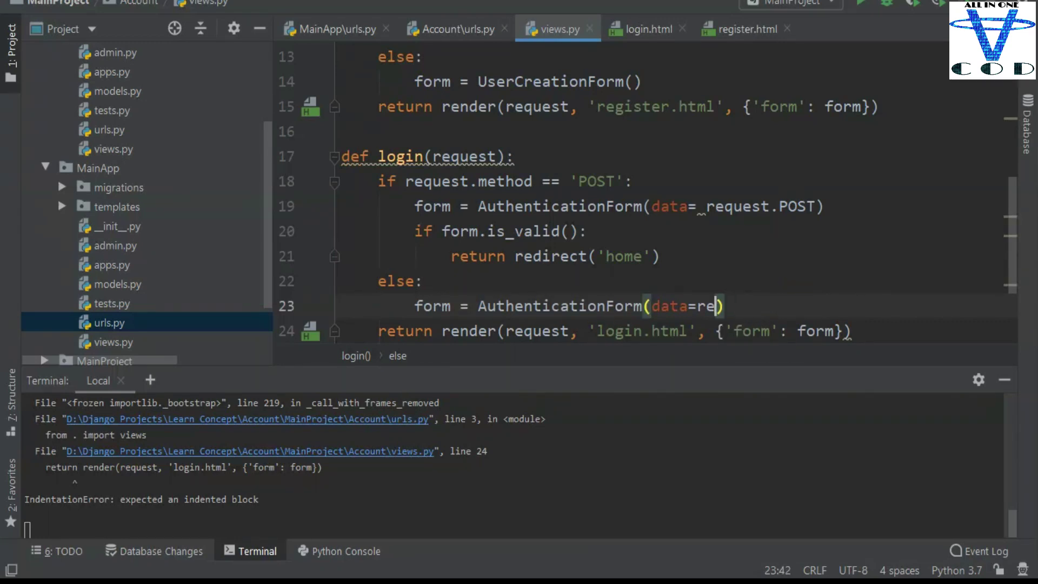
{"action": "key", "text": "BackSpace"}
{"action": "key", "text": "BackSpace"}
{"action": "key", "text": "BackSpace"}
{"action": "key", "text": "BackSpace"}
{"action": "key", "text": "BackSpace"}
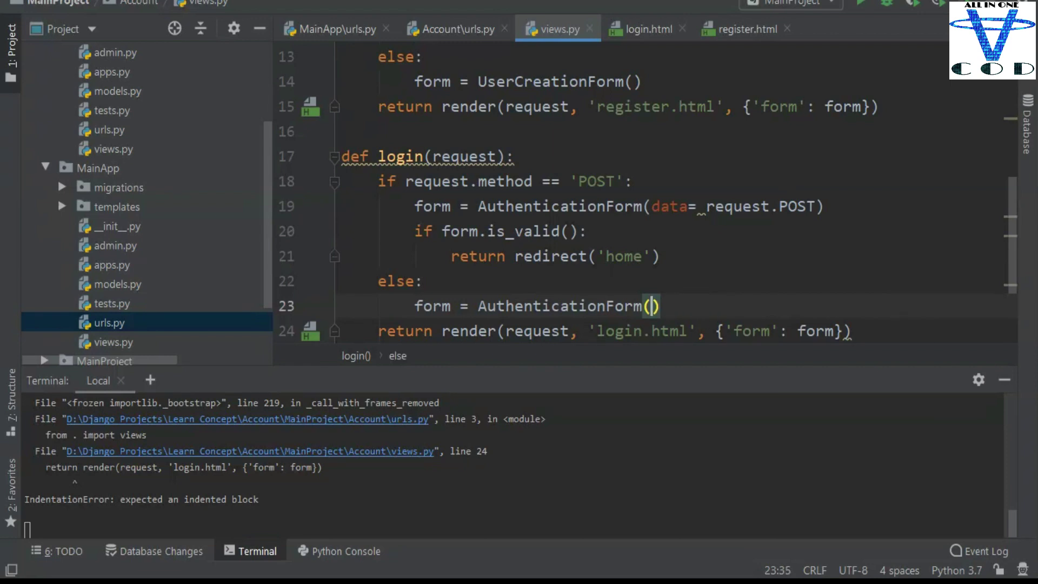
Review the form markup and SIGN-IN button in the login.html template.
{"action": "left_click", "coordinate": [649, 29]}
{"action": "left_click", "coordinate": [519, 167]}
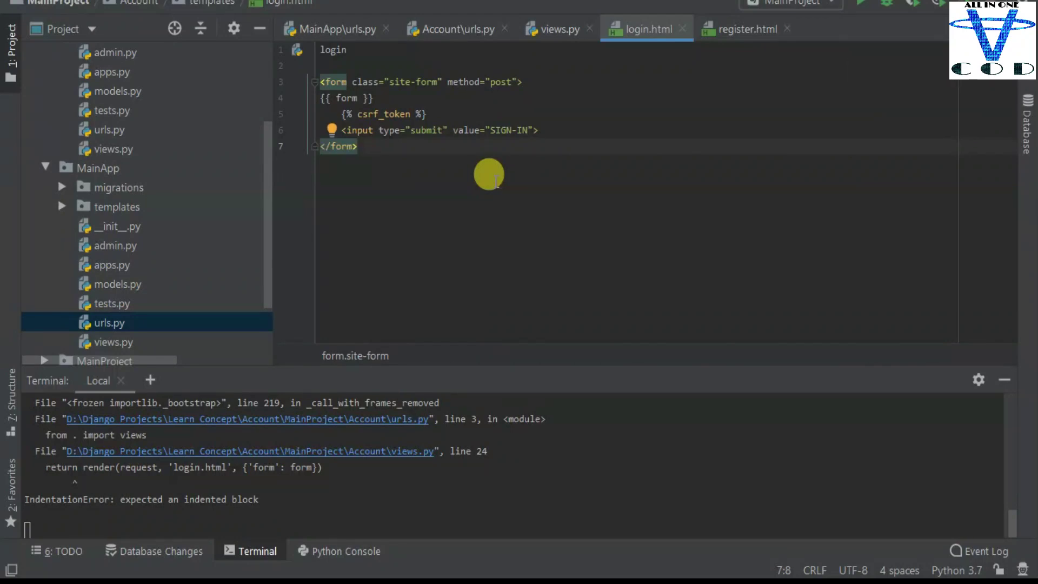
{"action": "left_click_drag", "start_coordinate": [489, 175], "coordinate": [317, 78]}
{"action": "left_click", "coordinate": [382, 167]}
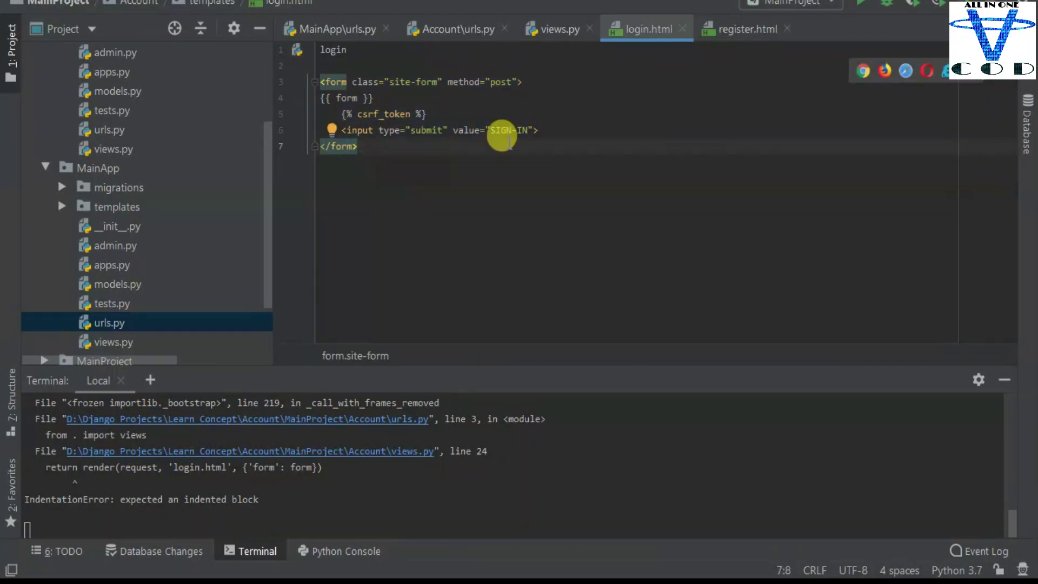
{"action": "left_click_drag", "start_coordinate": [493, 130], "coordinate": [505, 130]}
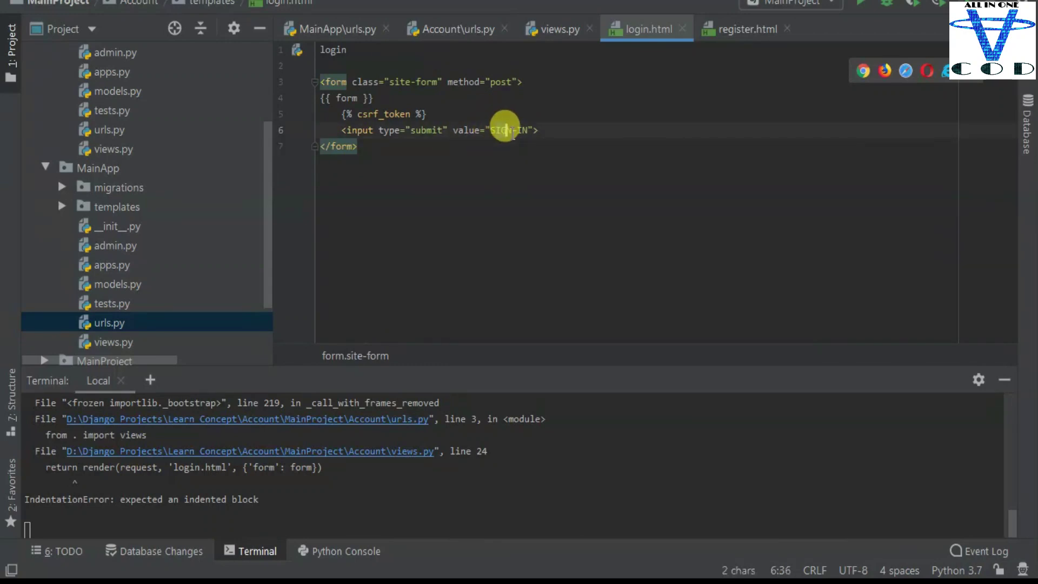
{"action": "left_click", "coordinate": [504, 157]}
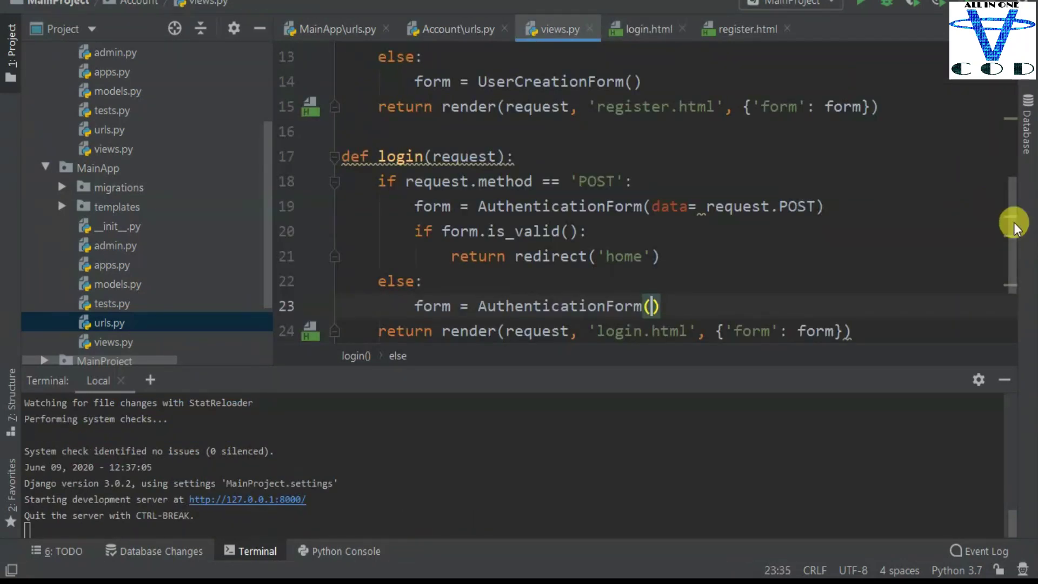
{"action": "scroll", "coordinate": [892, 243], "scroll_direction": "down", "scroll_amount": 2}
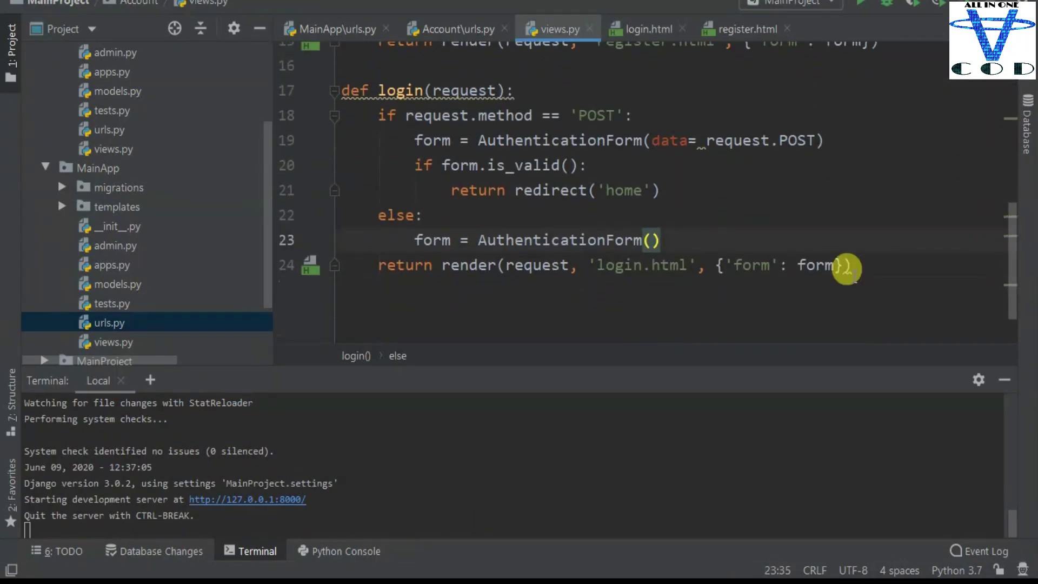
{"action": "left_click_drag", "start_coordinate": [722, 266], "coordinate": [835, 265]}
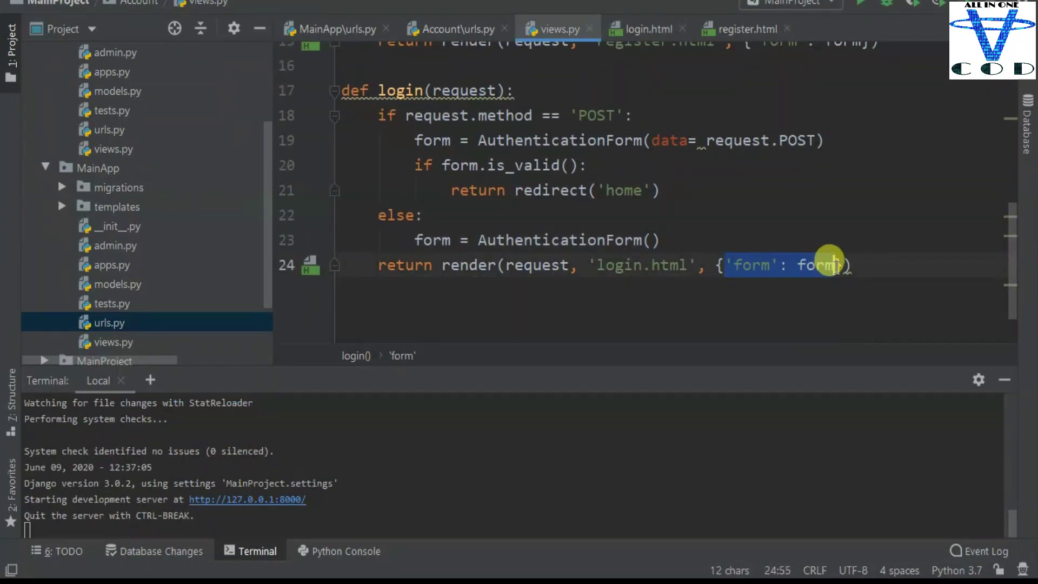
Compare the empty AuthenticationForm() call with the {{ form }} tag on login.html line 4.
{"action": "left_click_drag", "start_coordinate": [477, 240], "coordinate": [661, 240]}
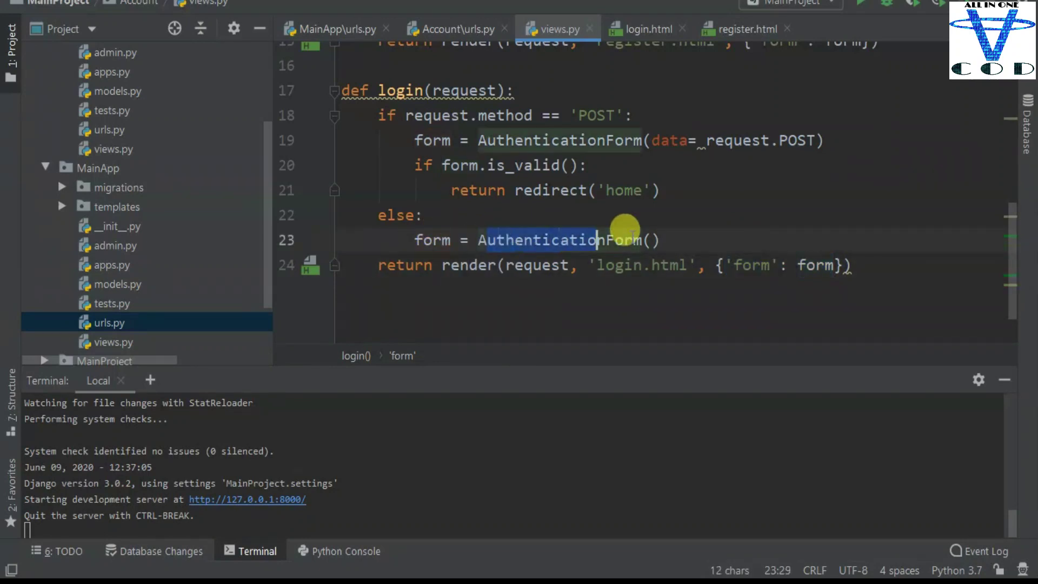
{"action": "left_click", "coordinate": [649, 29]}
{"action": "left_click", "coordinate": [747, 30]}
{"action": "left_click", "coordinate": [650, 30]}
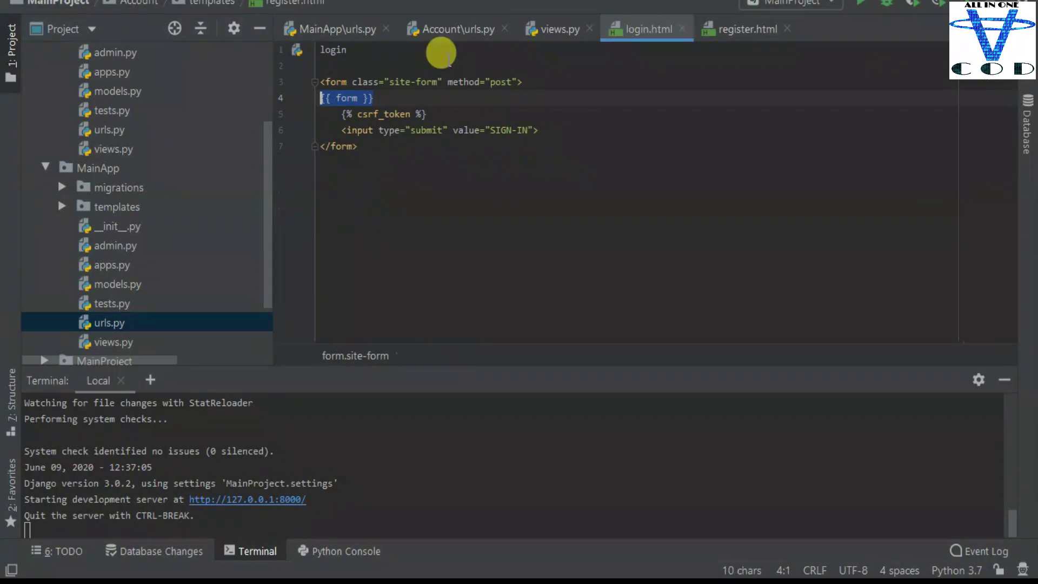
{"action": "left_click_drag", "start_coordinate": [373, 97], "coordinate": [321, 98]}
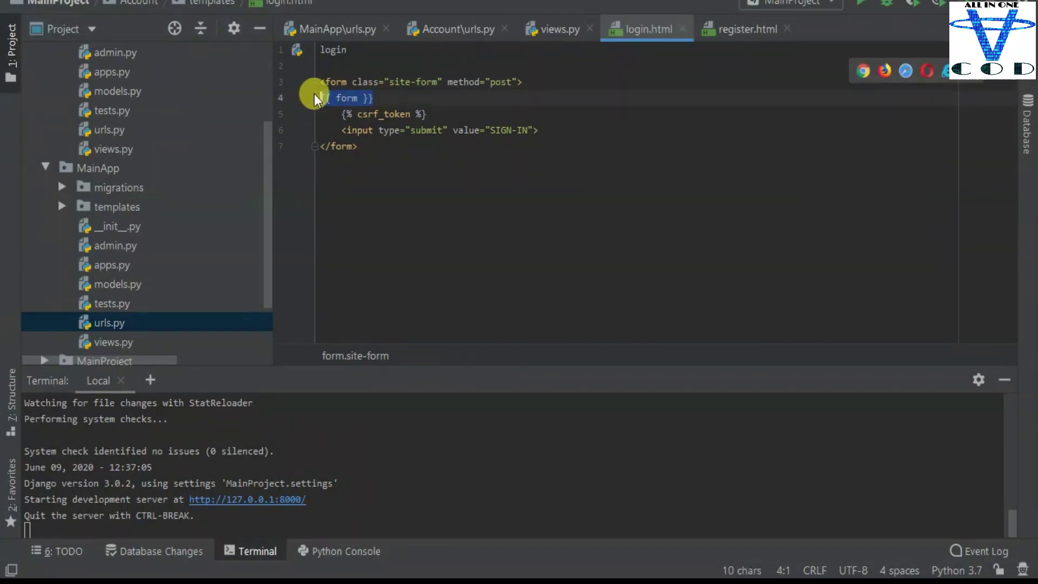
{"action": "left_click", "coordinate": [442, 98]}
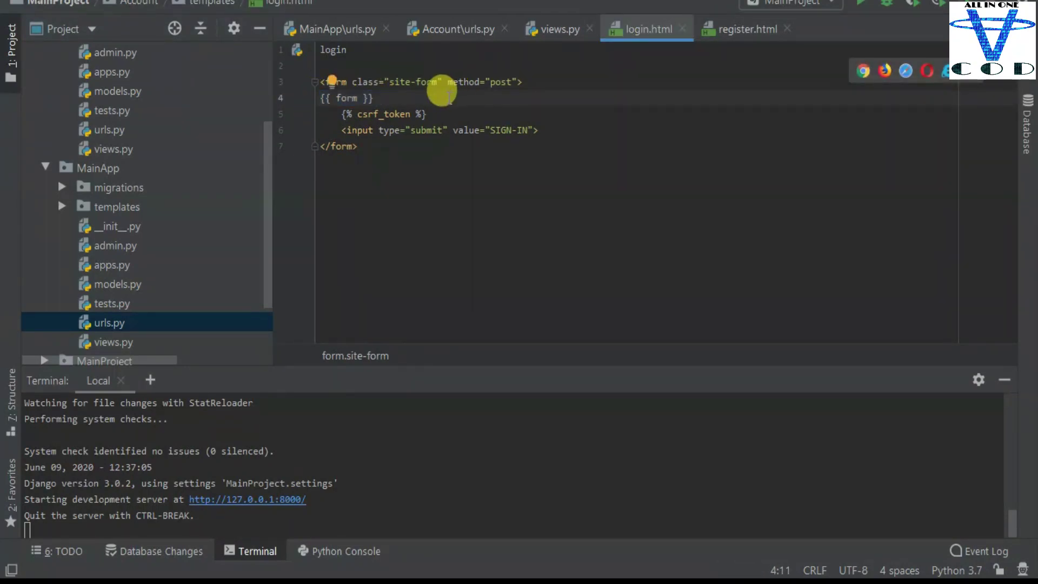
Submit wrong credentials on the reloaded login page, producing the incorrect username/password error.
{"action": "key", "text": "alt+Tab"}
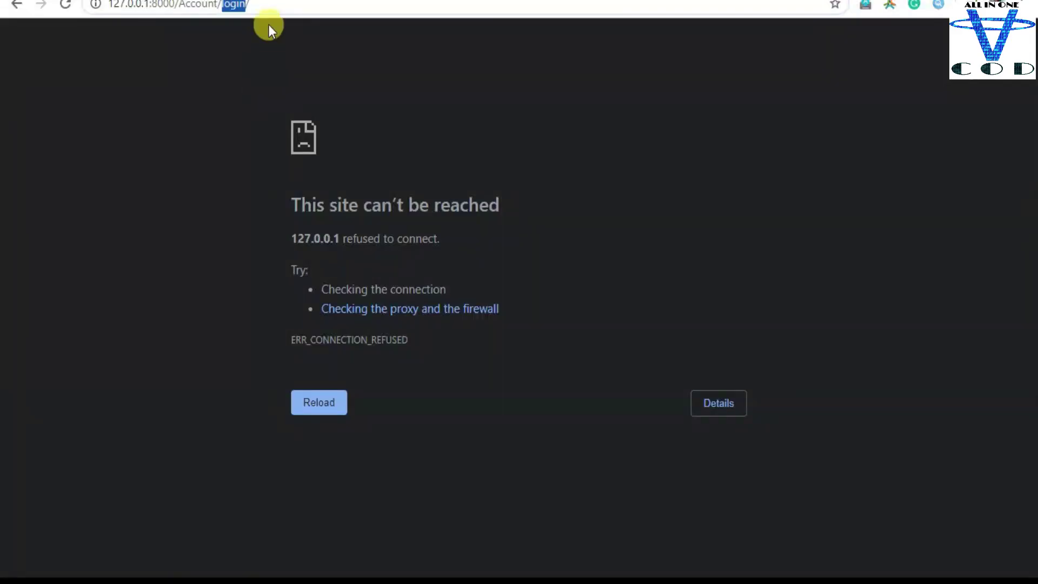
{"action": "key", "text": "Return"}
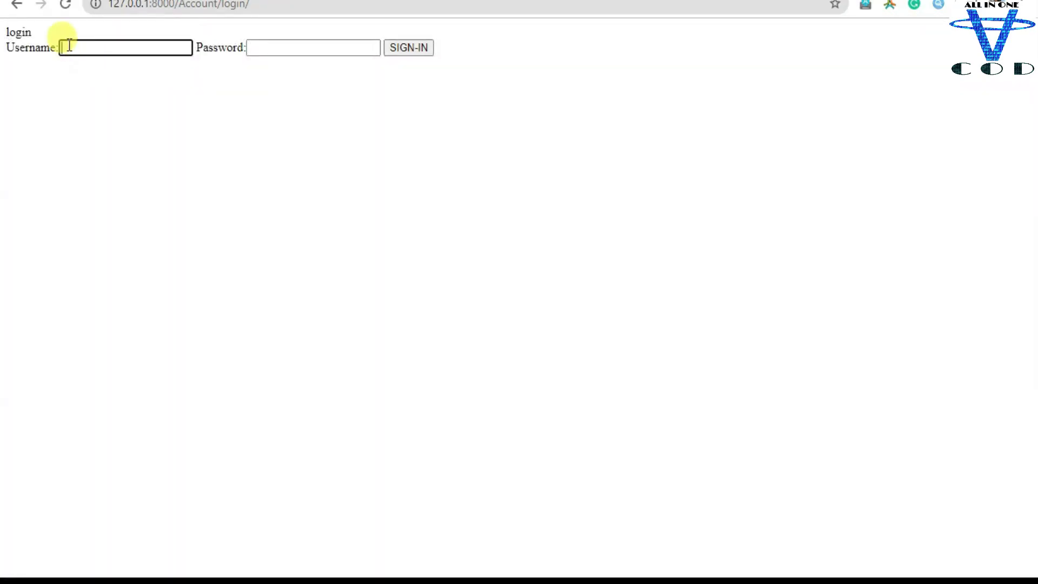
{"action": "left_click", "coordinate": [68, 48]}
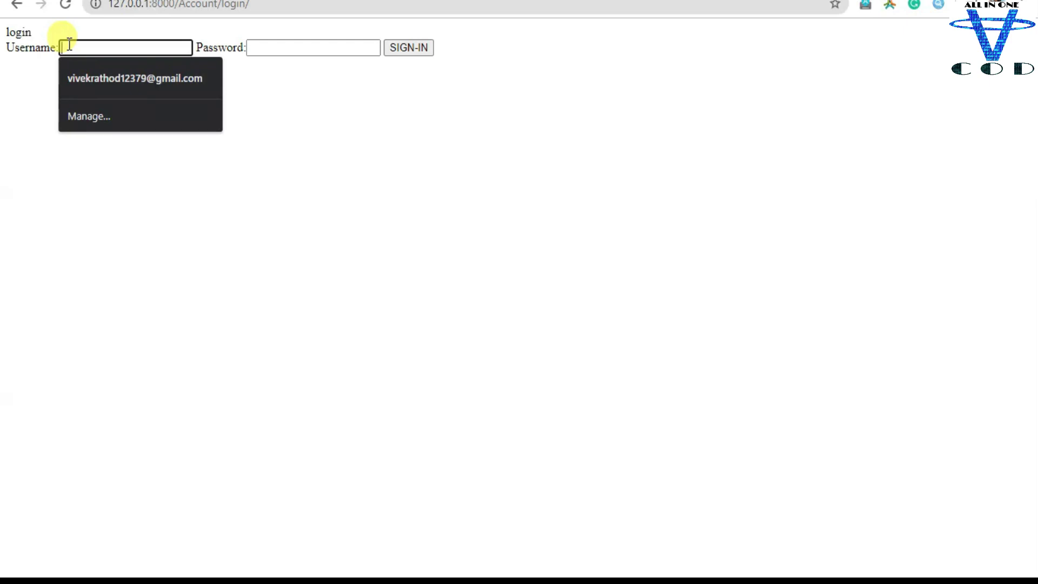
{"action": "type", "text": "afilhef"}
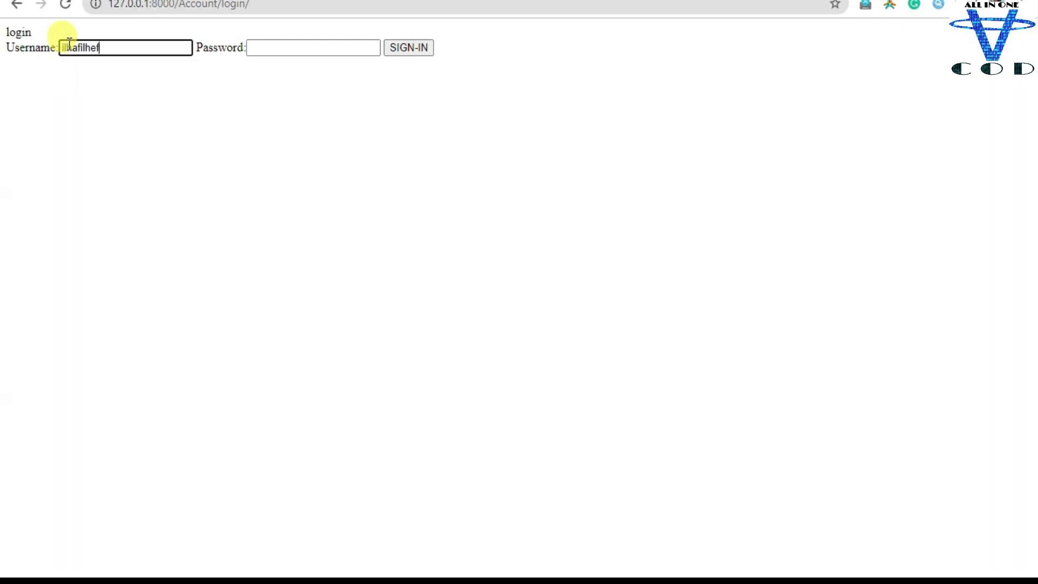
{"action": "left_click", "coordinate": [284, 47]}
{"action": "type", "text": "password123"}
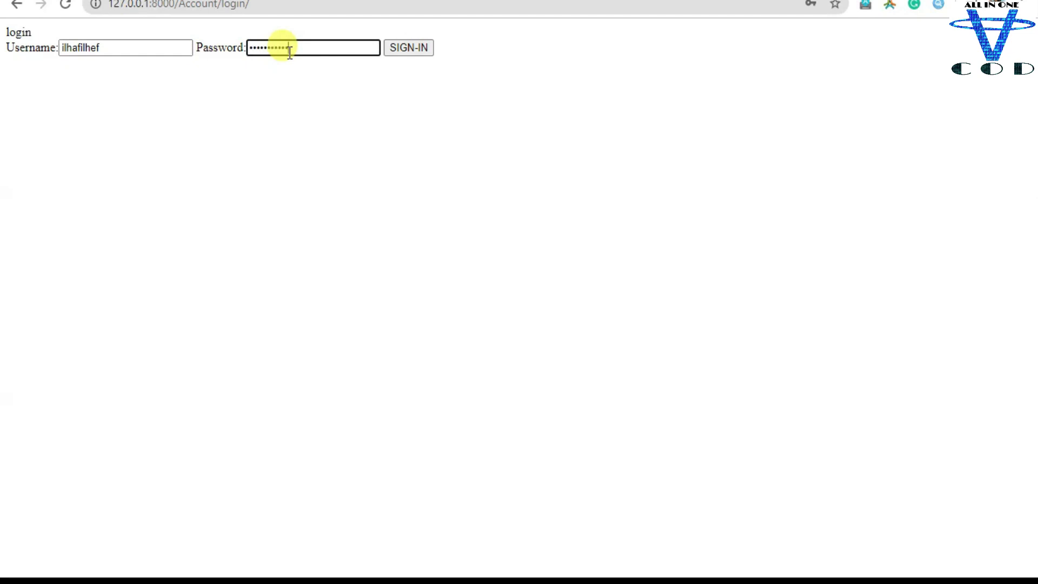
{"action": "key", "text": "Return"}
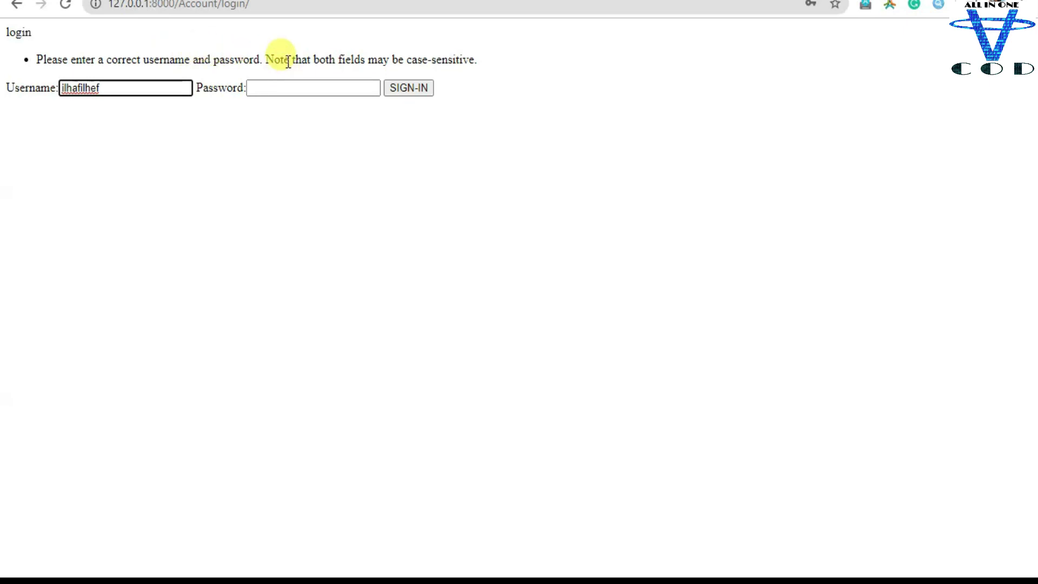
{"action": "left_click_drag", "start_coordinate": [130, 88], "coordinate": [23, 69]}
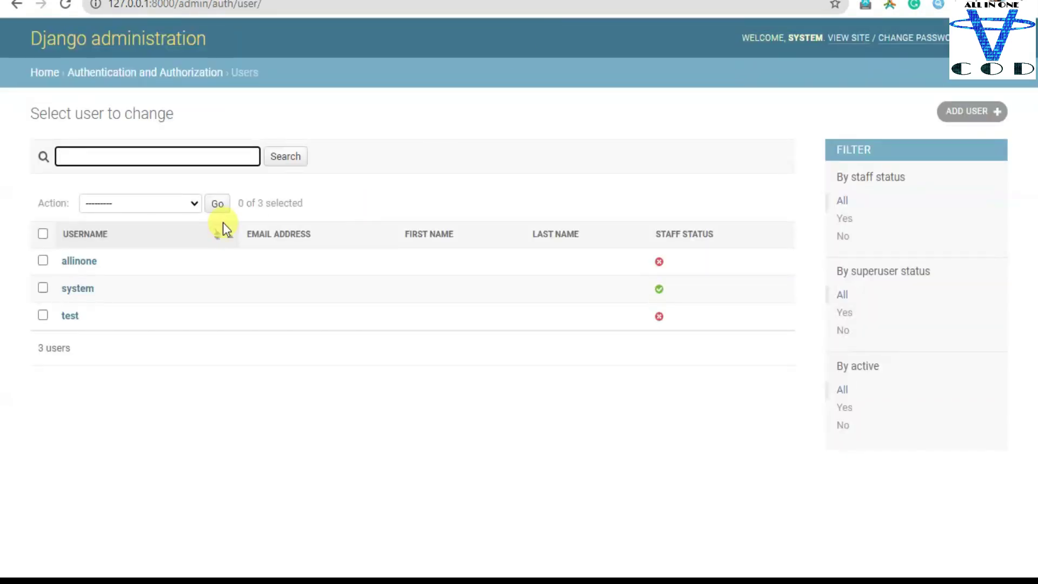
Sign in as the suggested user test with a password, which first returns an error.
{"action": "left_click", "coordinate": [267, 182]}
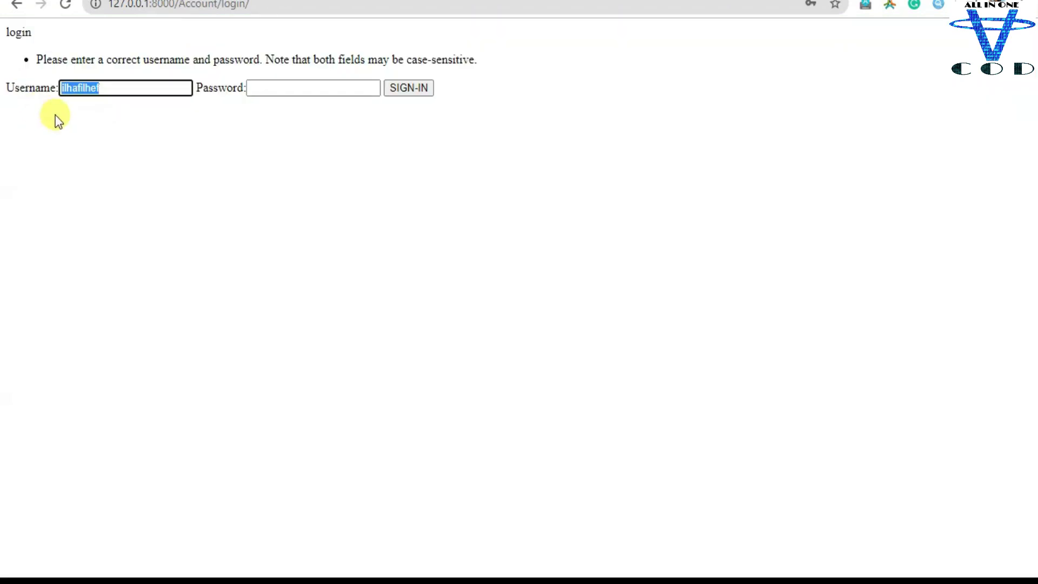
{"action": "type", "text": "te"}
{"action": "left_click", "coordinate": [75, 118]}
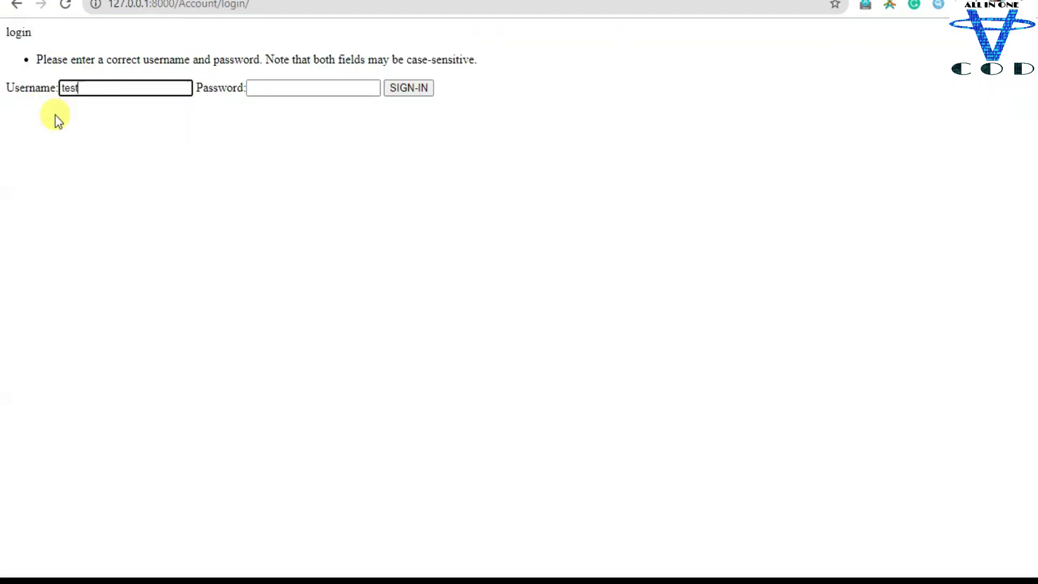
{"action": "left_click", "coordinate": [286, 90]}
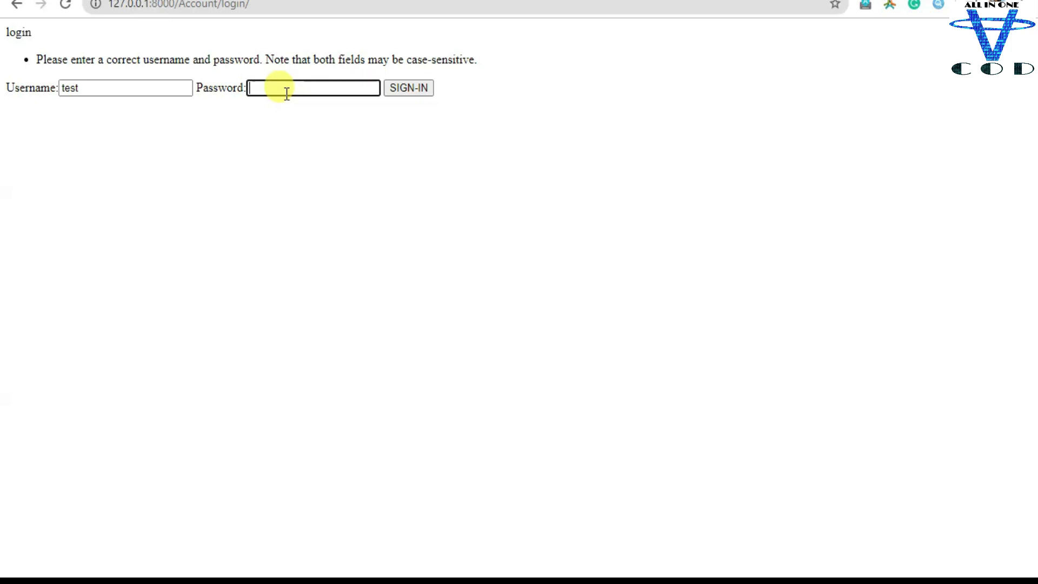
{"action": "type", "text": "test123"}
{"action": "key", "text": "Return"}
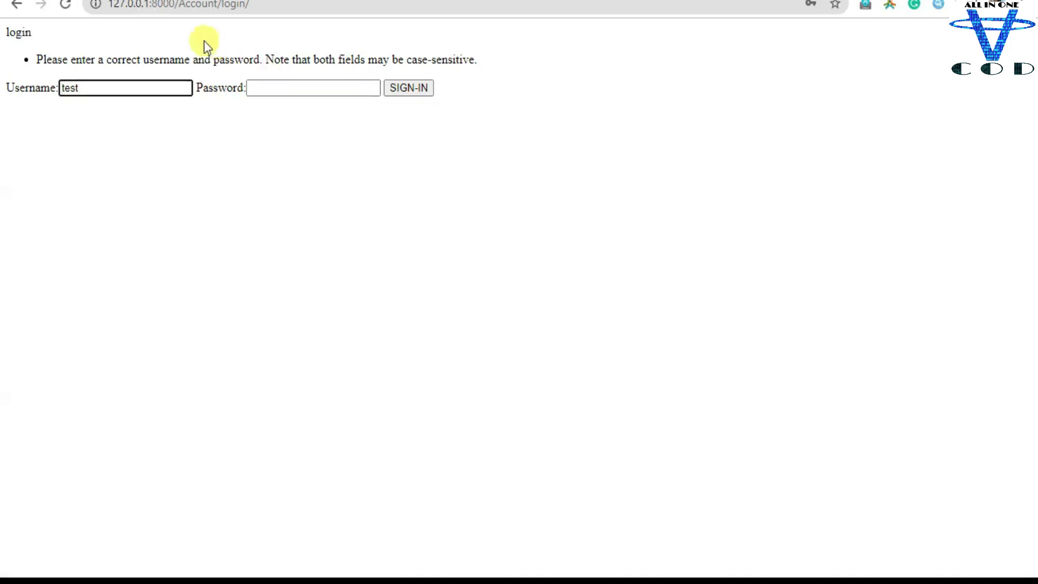
Retype the password and log in, landing on the 'home baby :)...' home page.
{"action": "left_click_drag", "start_coordinate": [122, 49], "coordinate": [332, 50]}
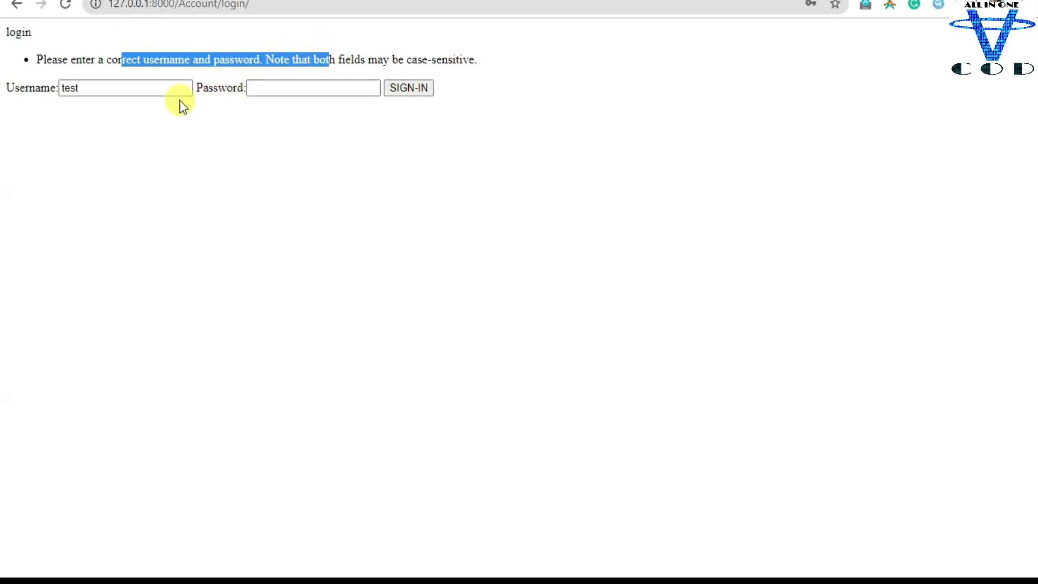
{"action": "left_click", "coordinate": [282, 87]}
{"action": "left_click", "coordinate": [282, 86]}
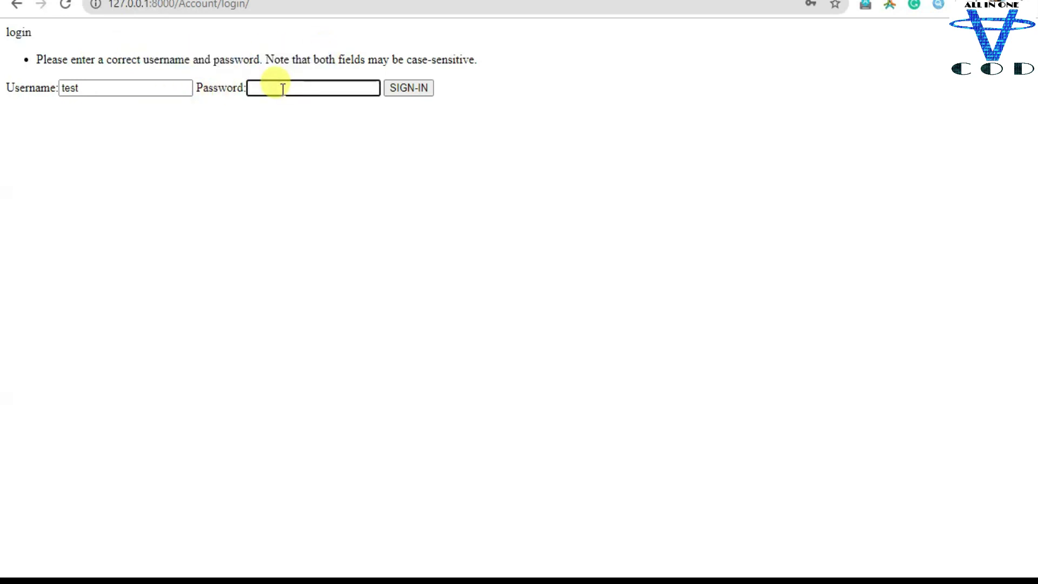
{"action": "type", "text": "••••"}
{"action": "type", "text": "•••"}
{"action": "key", "text": "Return"}
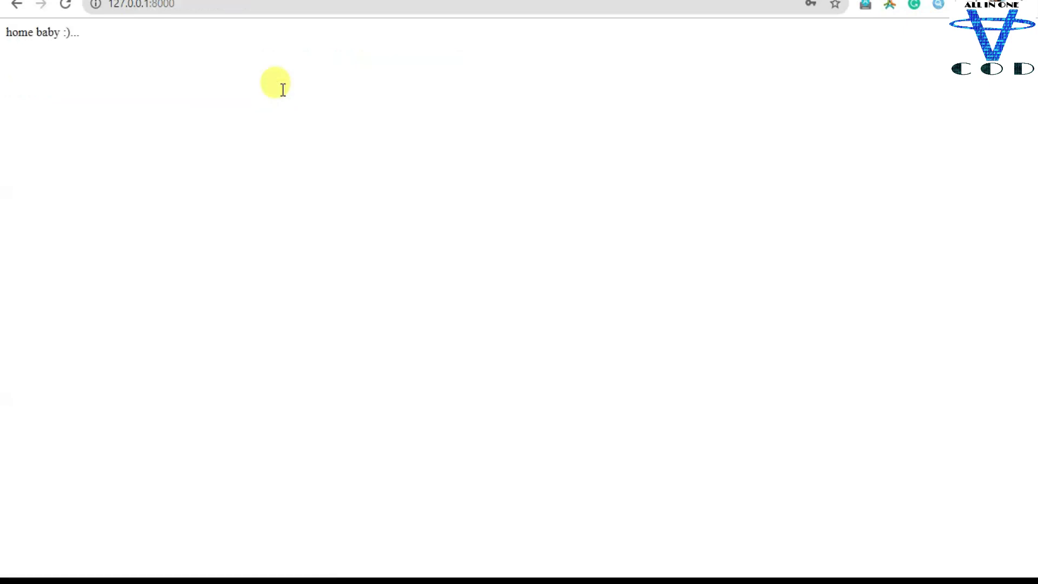
{"action": "left_click_drag", "start_coordinate": [108, 38], "coordinate": [3, 33]}
{"action": "left_click", "coordinate": [125, 35]}
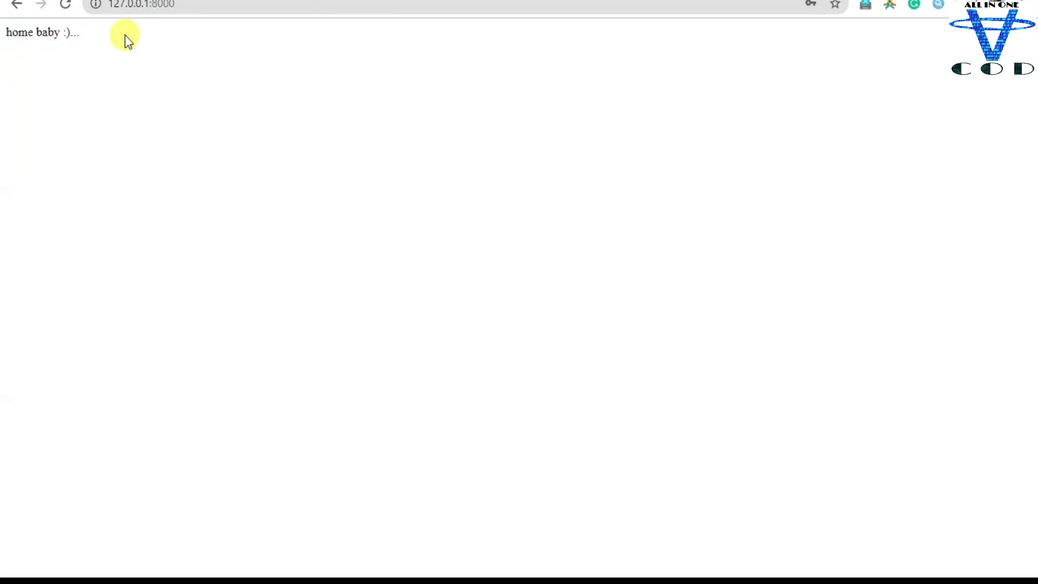
{"action": "left_click_drag", "start_coordinate": [125, 35], "coordinate": [3, 33]}
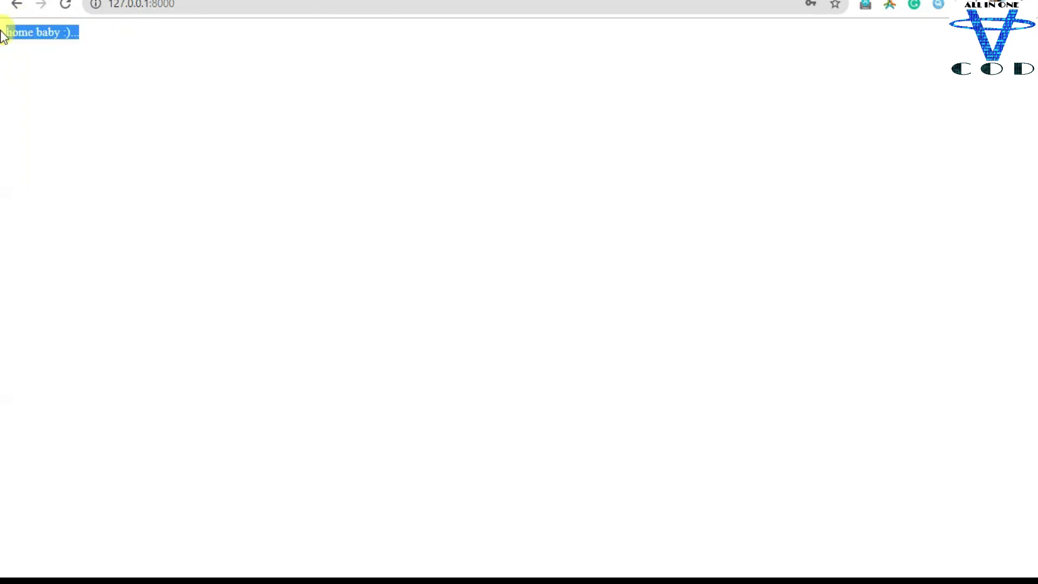
{"action": "left_click", "coordinate": [187, 34]}
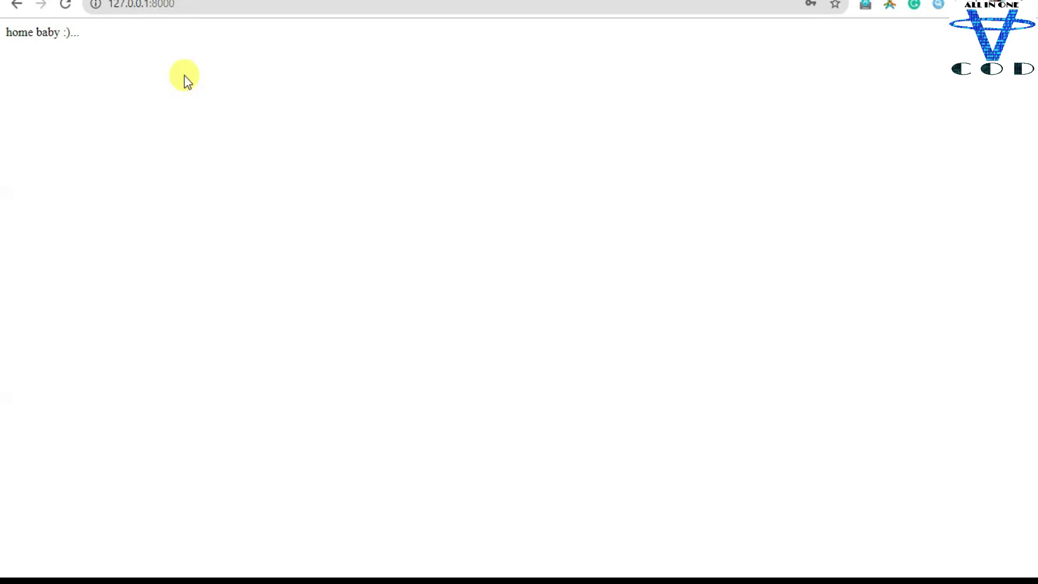
{"action": "key", "text": "alt+Tab"}
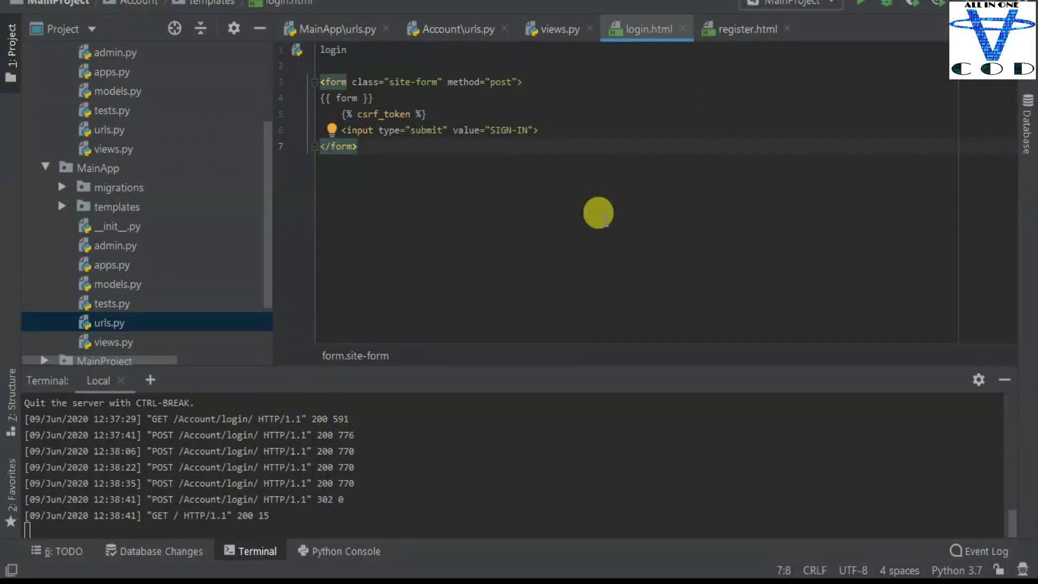